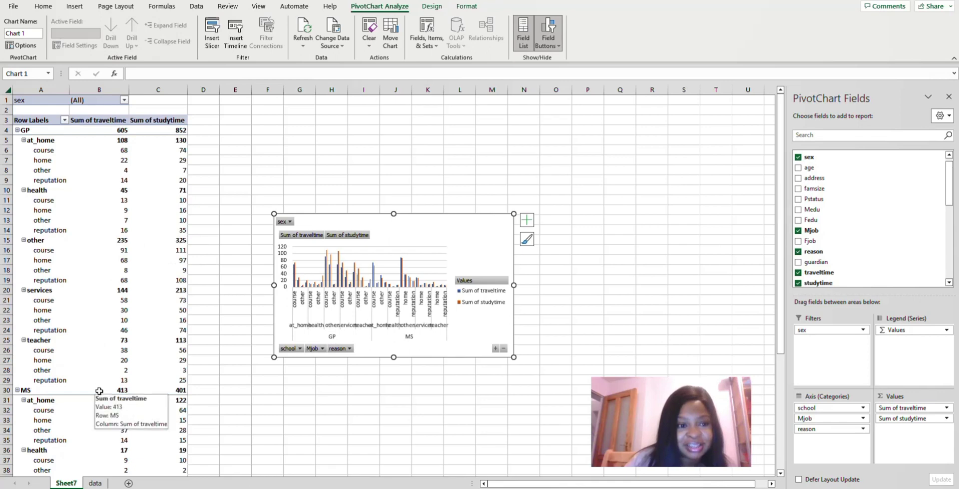
Step: Delete the Sheet7 worksheet holding the existing PivotTable and PivotChart
right_click(74, 486)
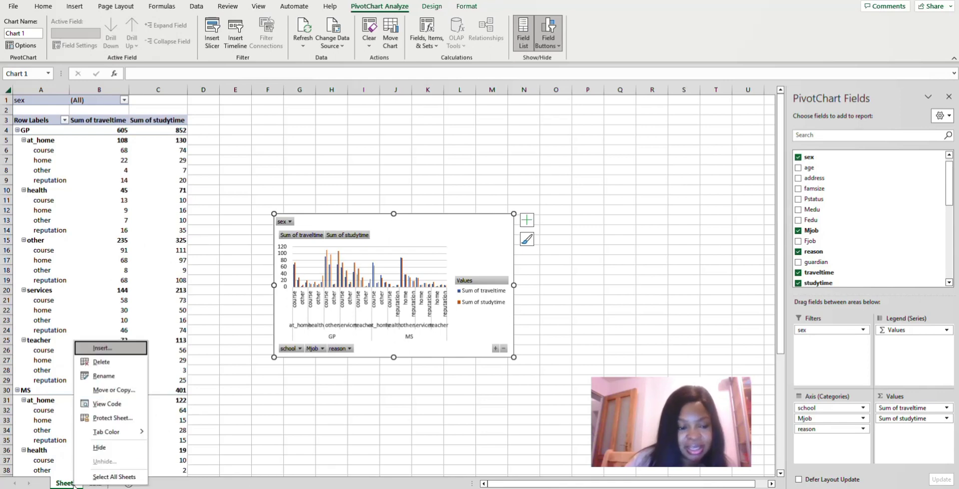
click(116, 365)
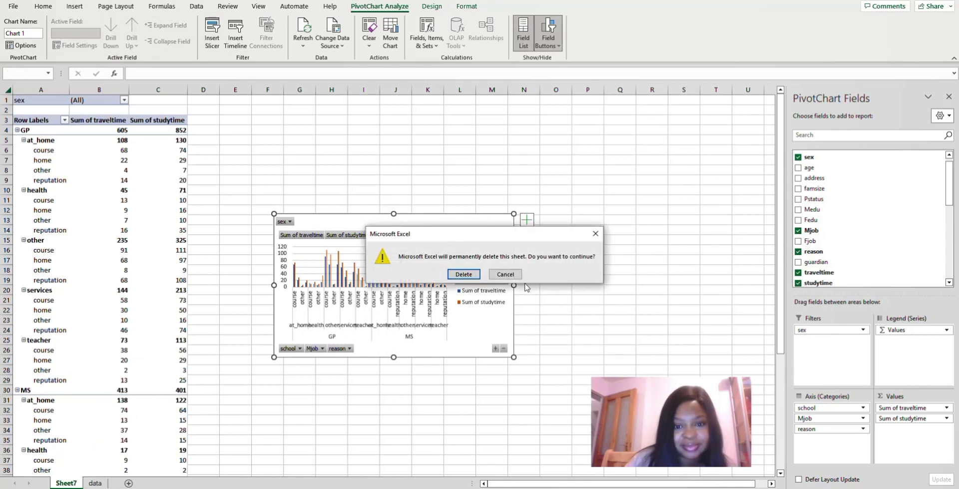
click(463, 275)
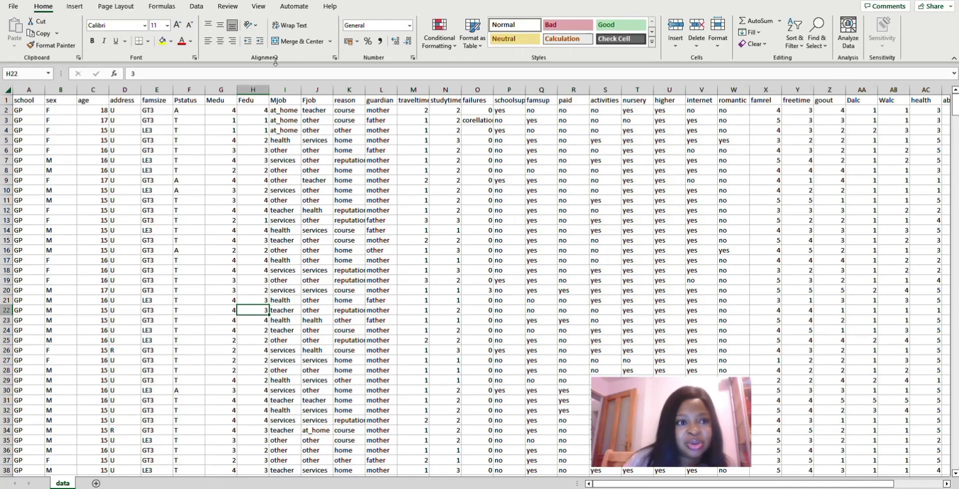
Step: Preview the recommended PivotTables for the data sheet and dismiss them without inserting one
click(76, 7)
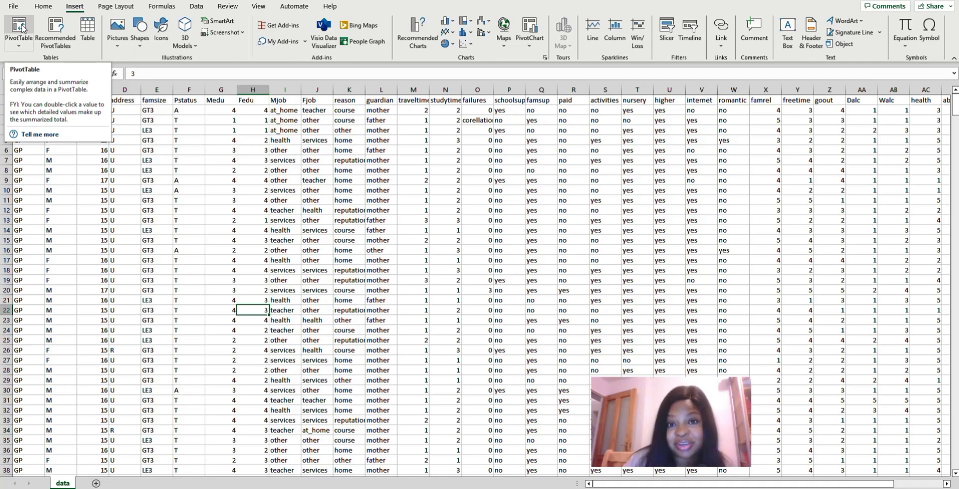
click(54, 30)
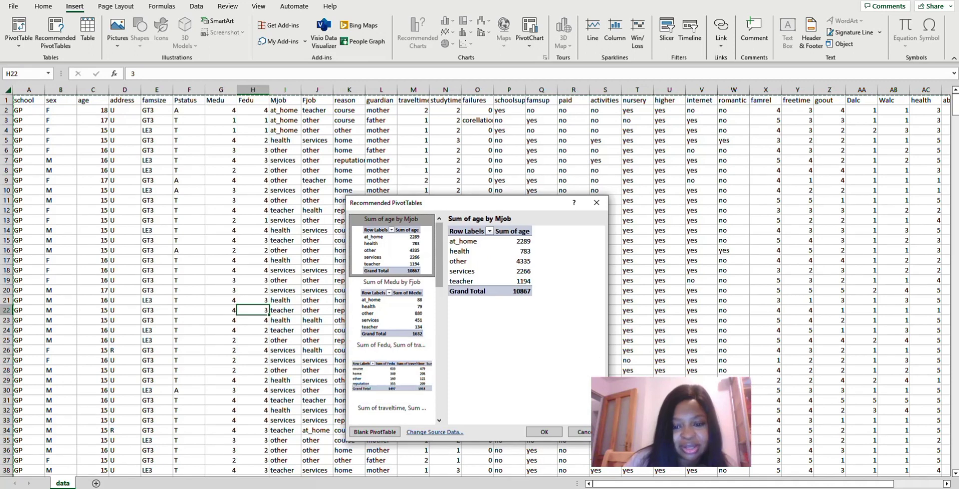
click(588, 433)
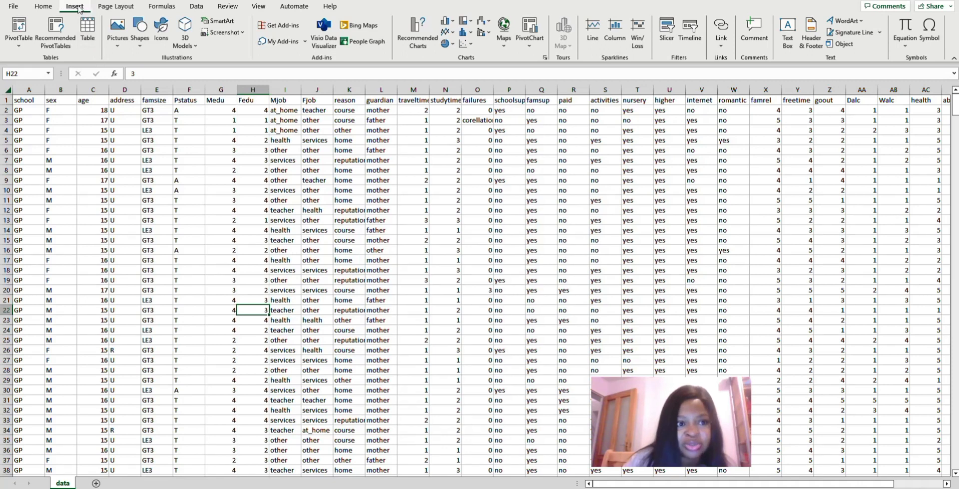
Step: Insert a PivotTable from data!$A$1:$AH$650 on a new worksheet and add sex as its filter field
click(19, 25)
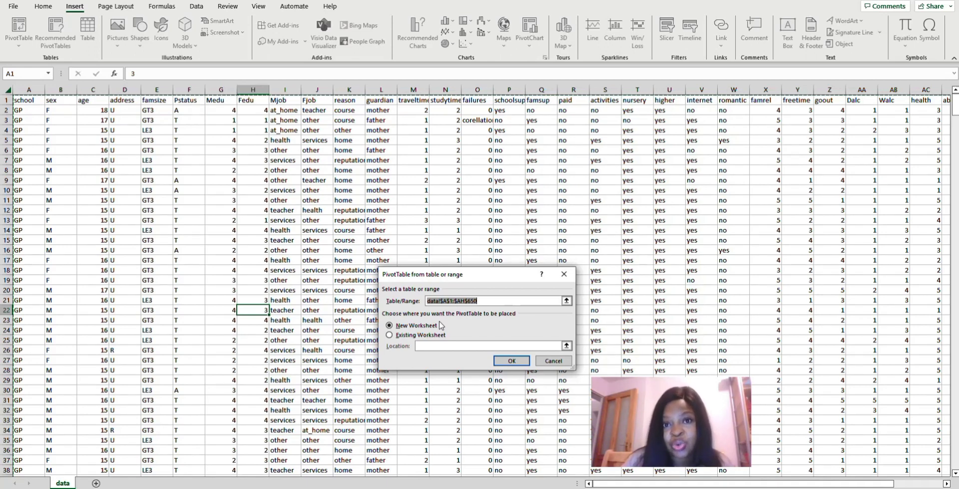
click(510, 362)
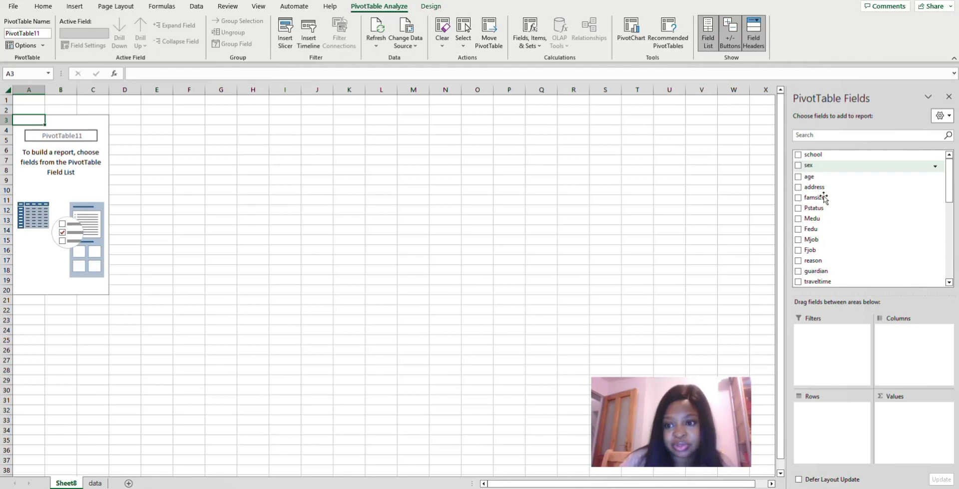
drag(810, 168, 830, 377)
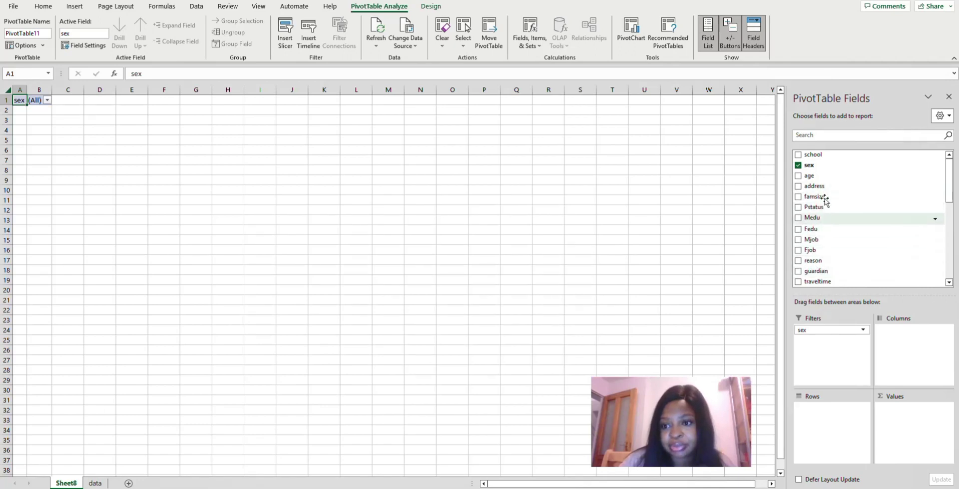
Step: Add school, Mjob and reason, in that order, as row fields of the PivotTable
drag(813, 156, 825, 433)
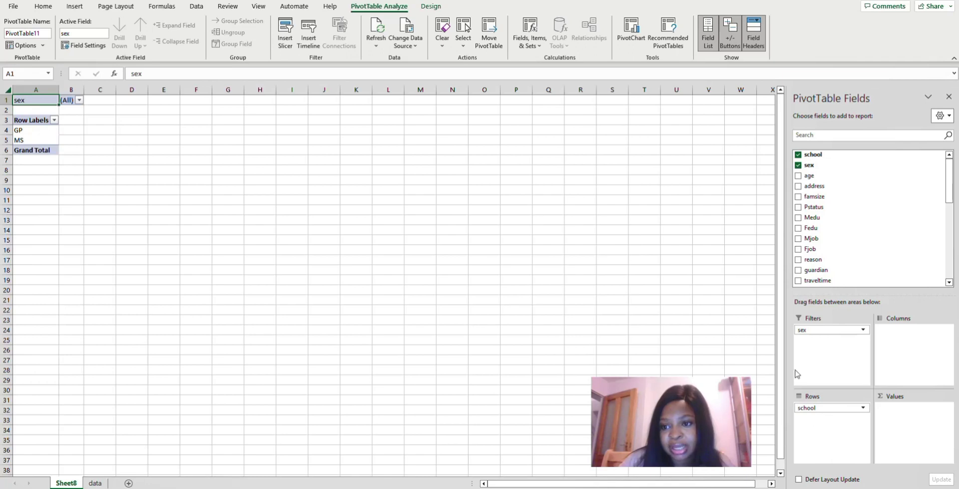
drag(813, 240, 818, 442)
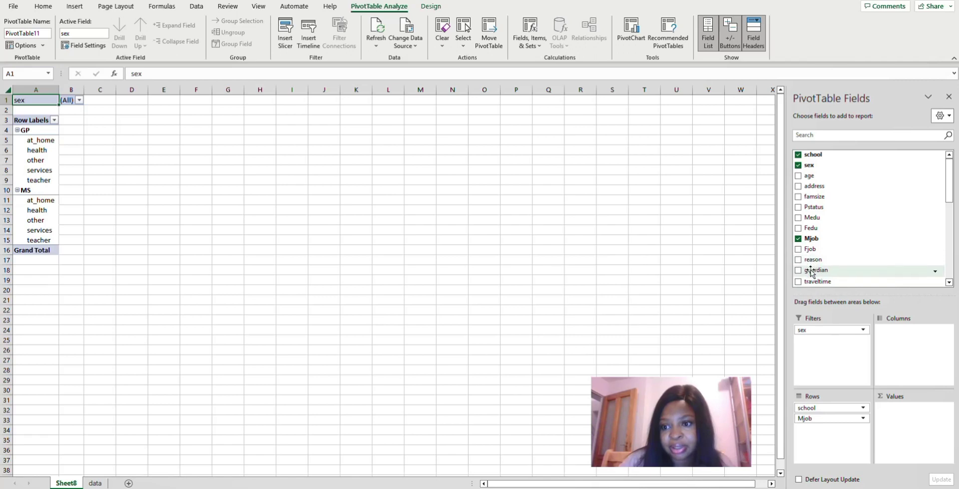
drag(812, 263, 826, 443)
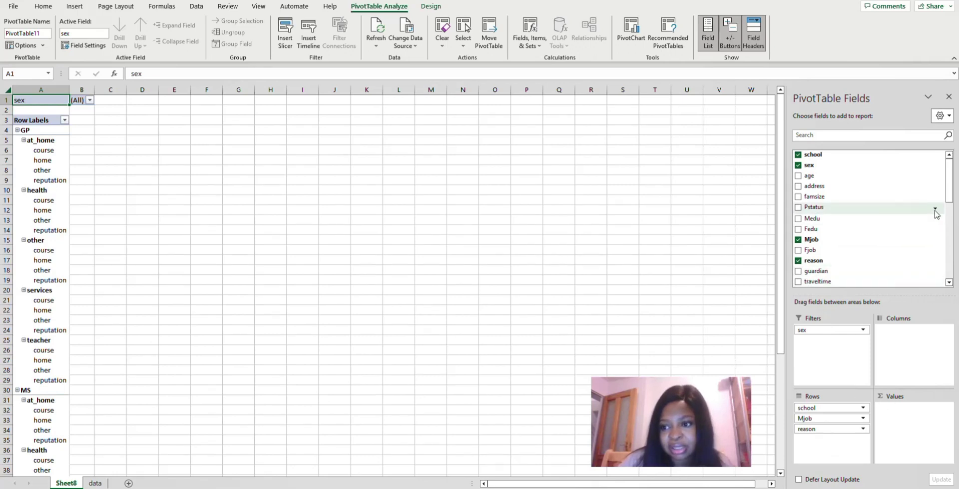
Step: Add traveltime, studytime, activities and failures, in that order, as value fields of the PivotTable
drag(949, 199, 949, 206)
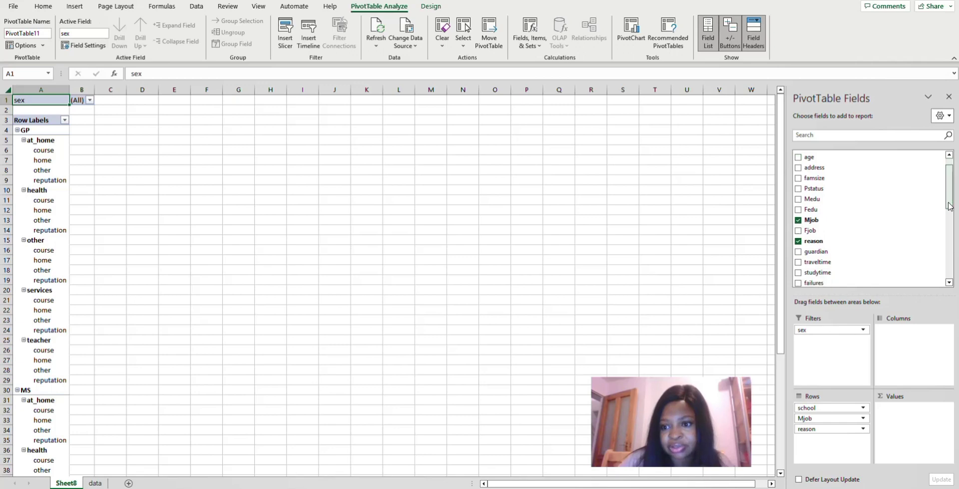
drag(822, 262, 901, 425)
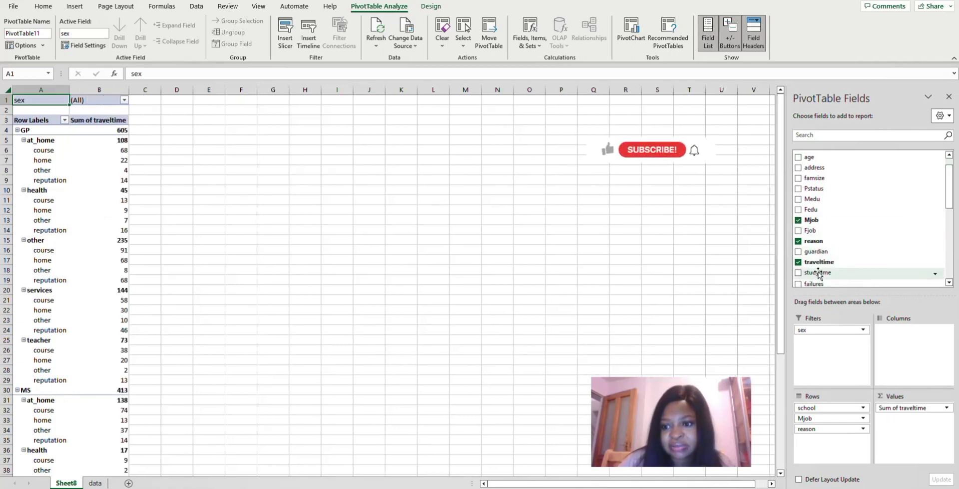
drag(819, 274, 924, 430)
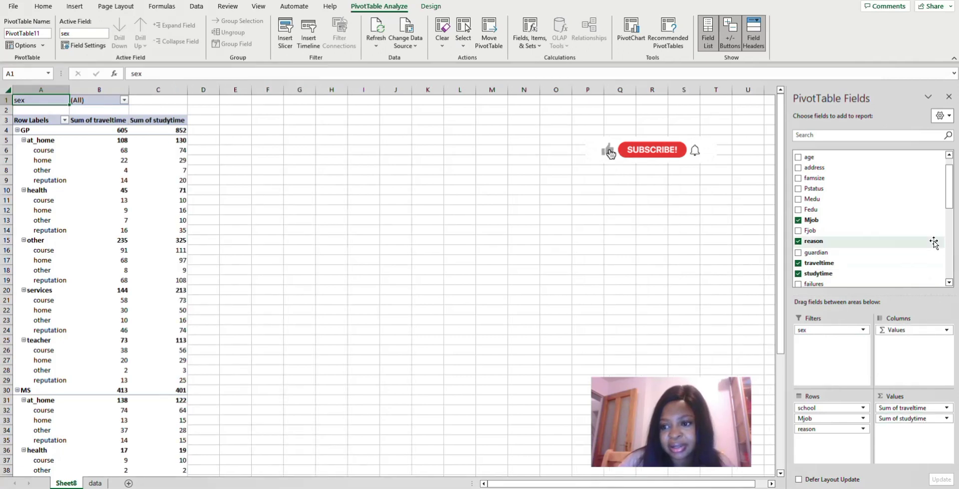
drag(949, 194, 950, 219)
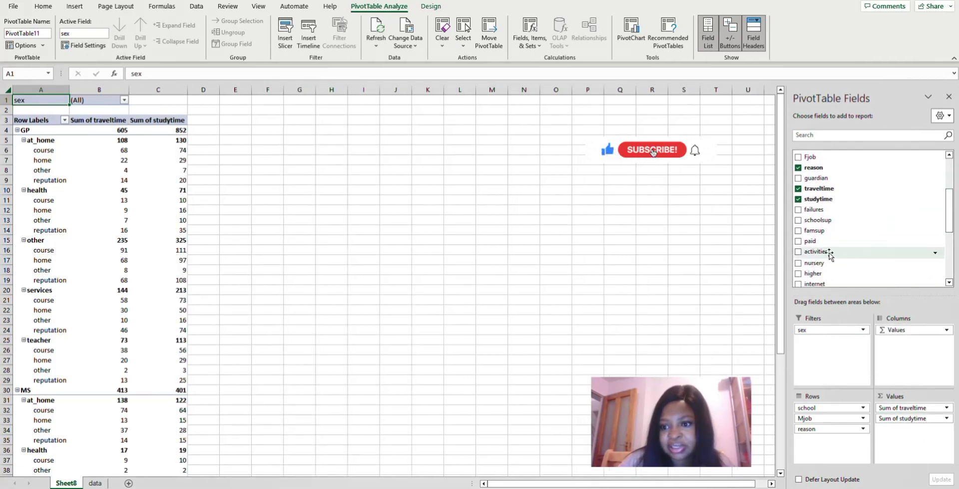
drag(830, 255, 909, 430)
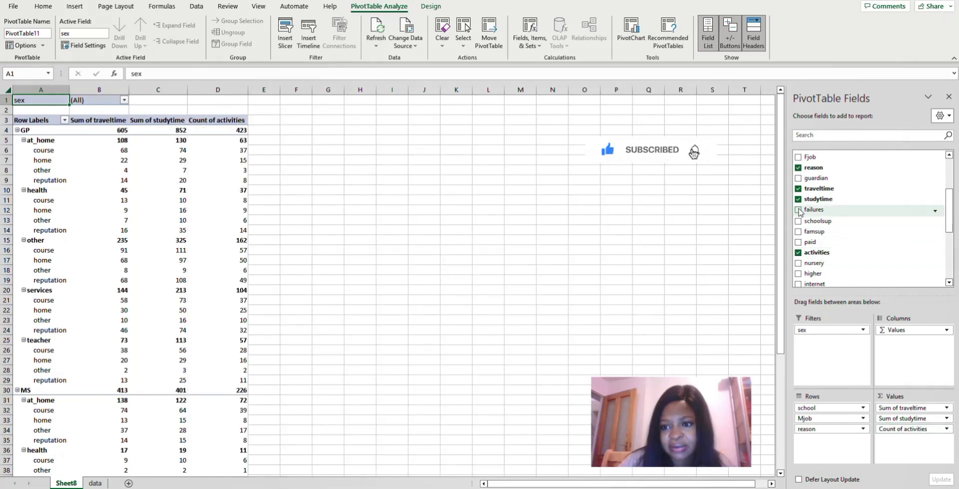
drag(809, 210, 903, 446)
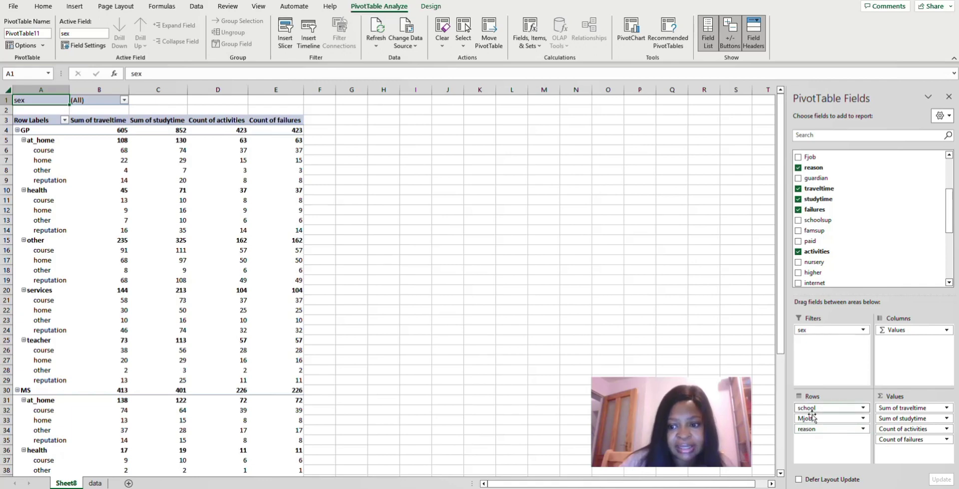
Step: Try reason as a column field of the PivotTable and return it to the row fields below Mjob
drag(807, 432, 898, 351)
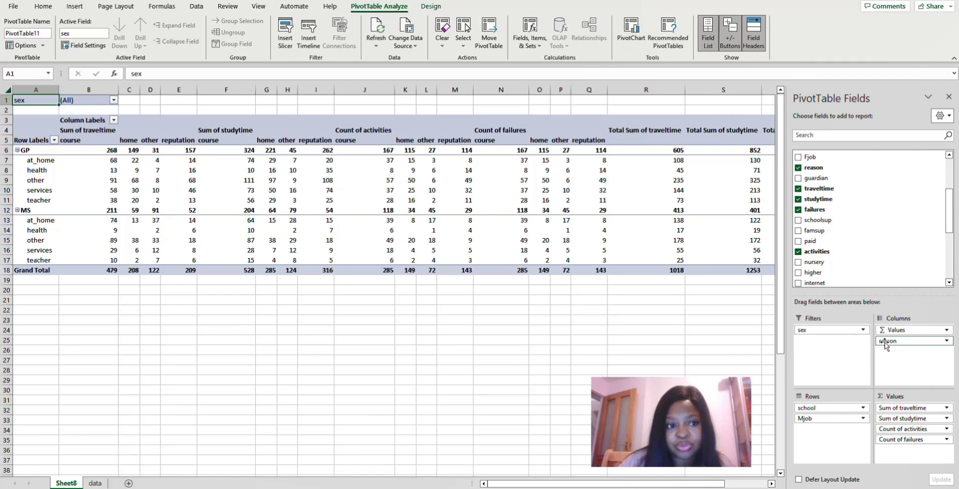
drag(885, 344, 744, 368)
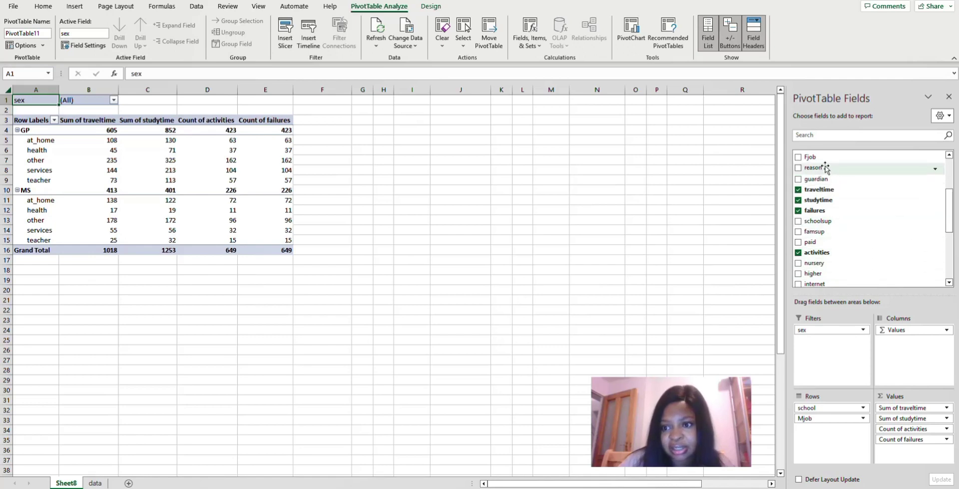
drag(825, 169, 823, 449)
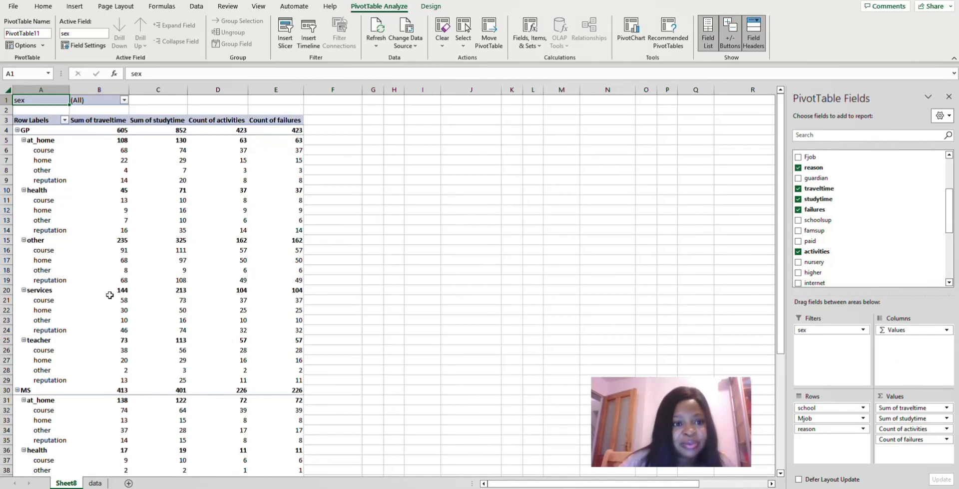
Step: Set the PivotTable to show no subtotals
mouse_move(121, 187)
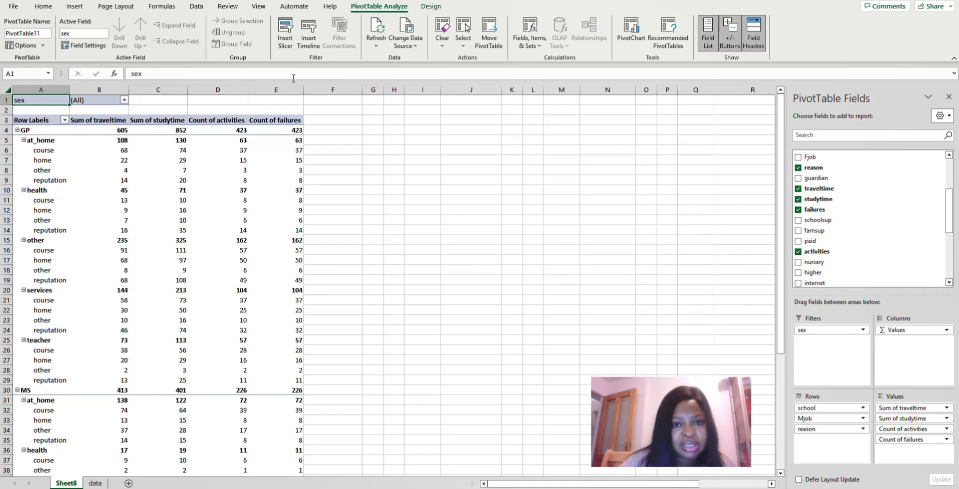
click(432, 7)
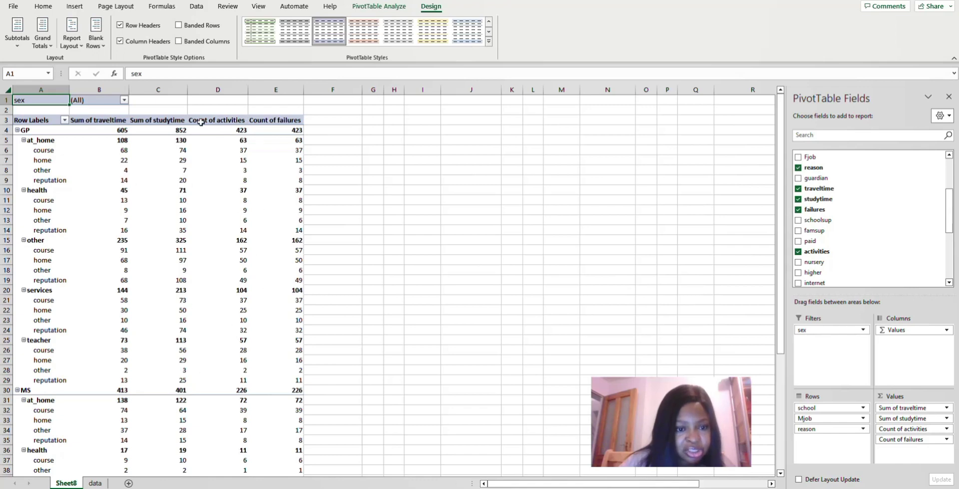
click(17, 48)
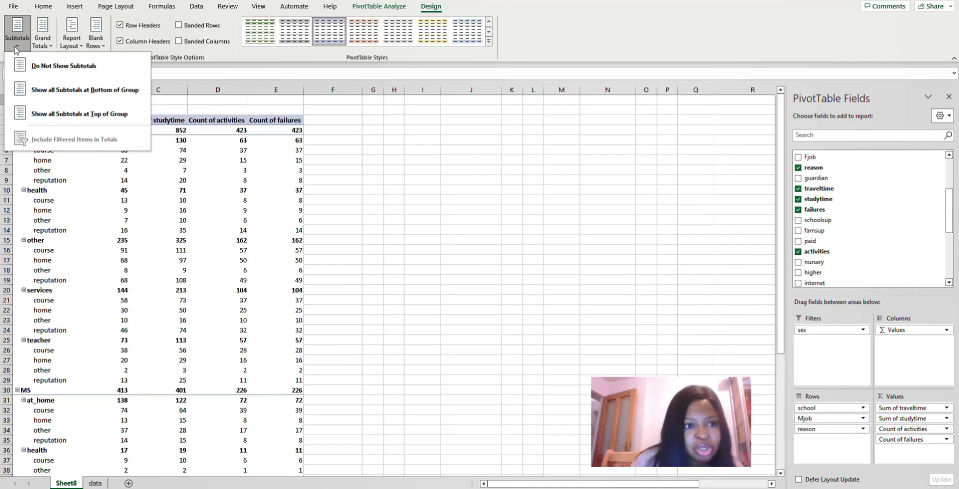
click(65, 66)
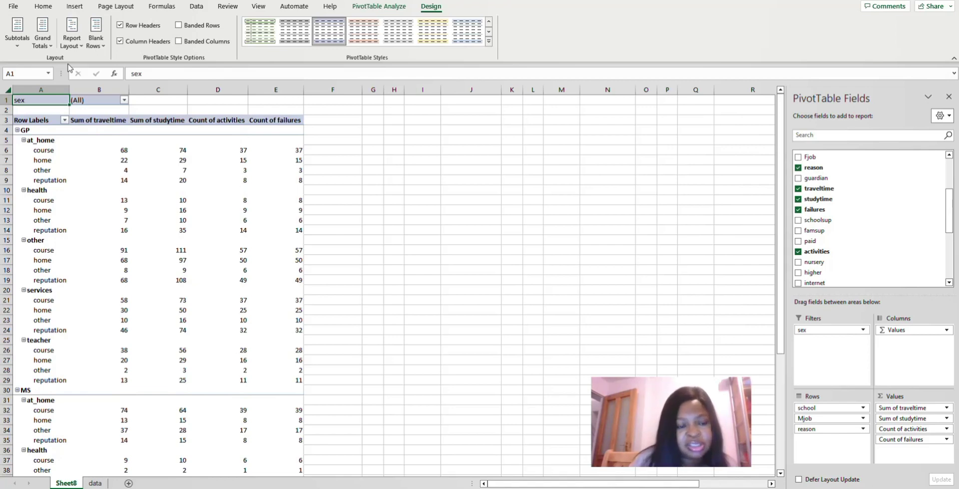
Step: Try showing all subtotals at the bottom of each group and set them back to the top of each group
click(15, 46)
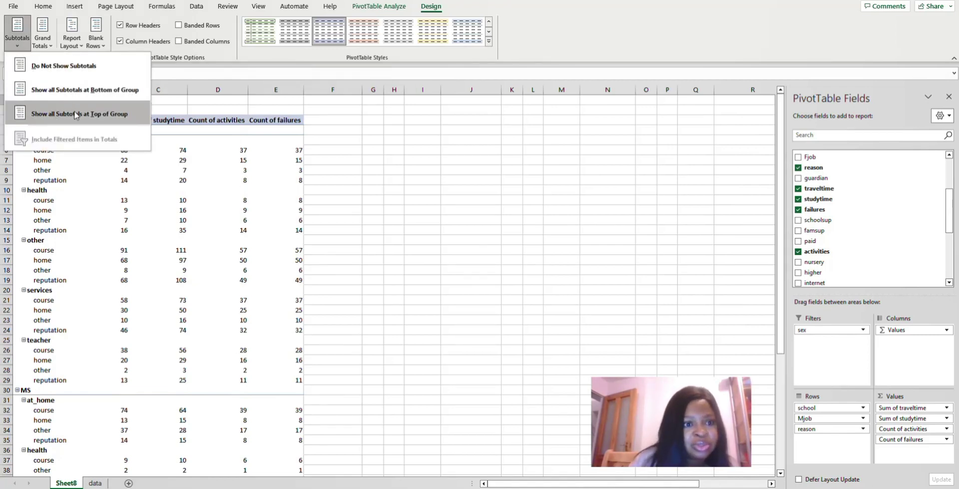
click(86, 95)
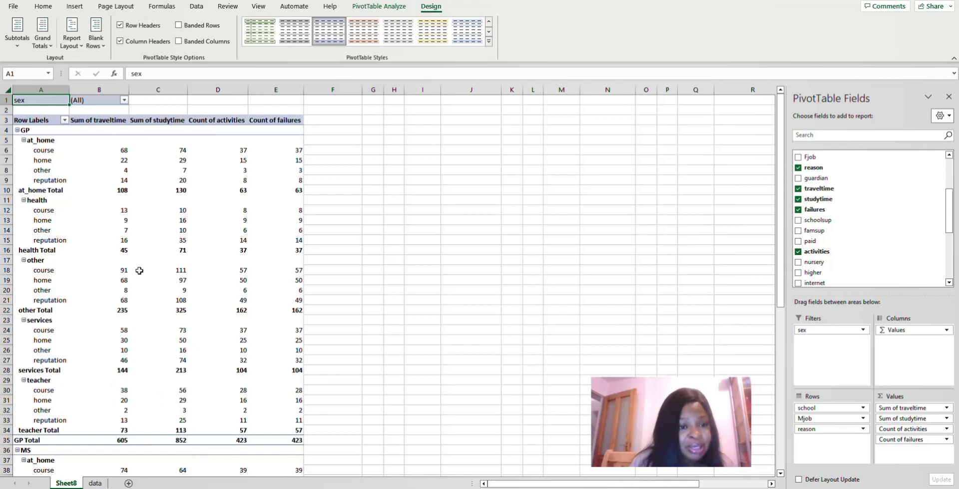
mouse_move(140, 271)
mouse_move(124, 379)
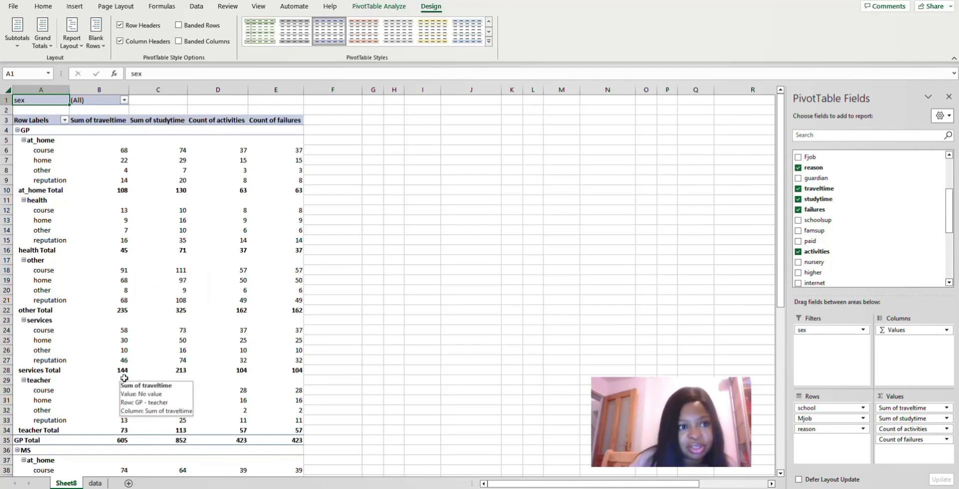
click(19, 43)
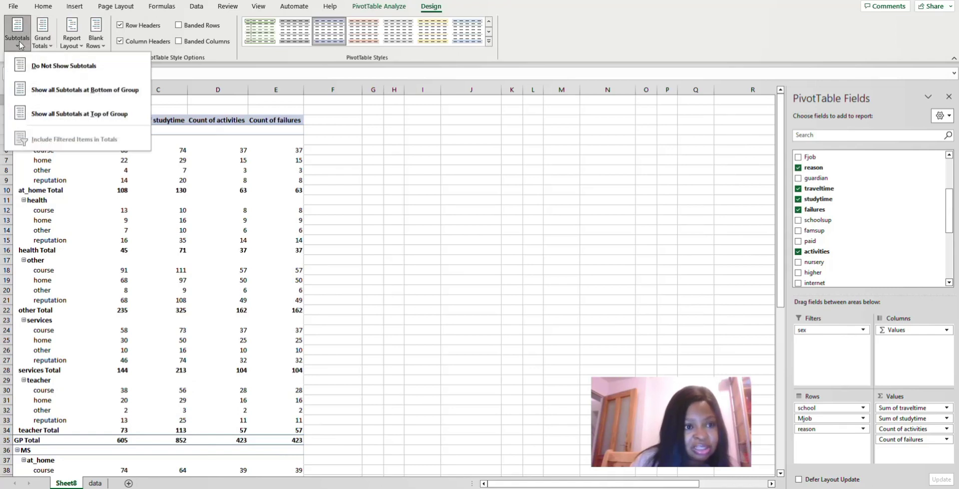
click(75, 123)
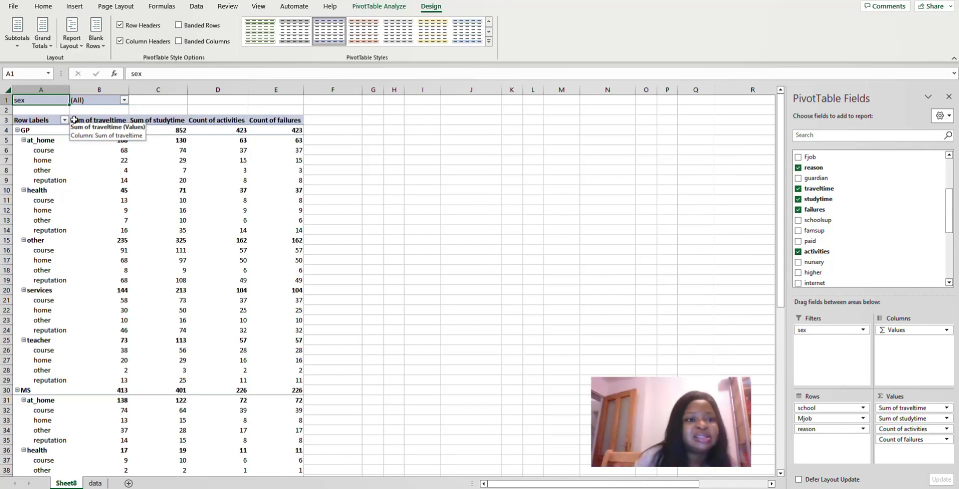
Step: Turn off the PivotTable's grand totals for both rows and columns
click(52, 45)
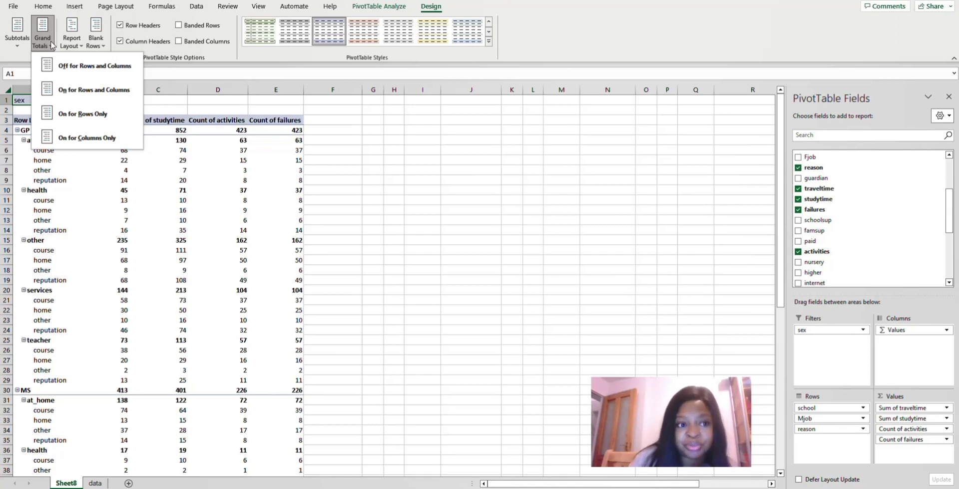
click(393, 157)
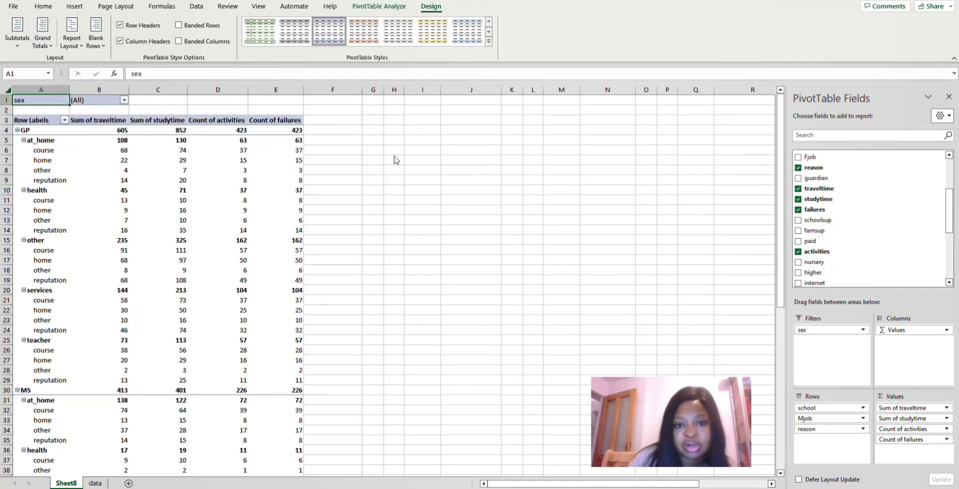
drag(781, 150, 781, 311)
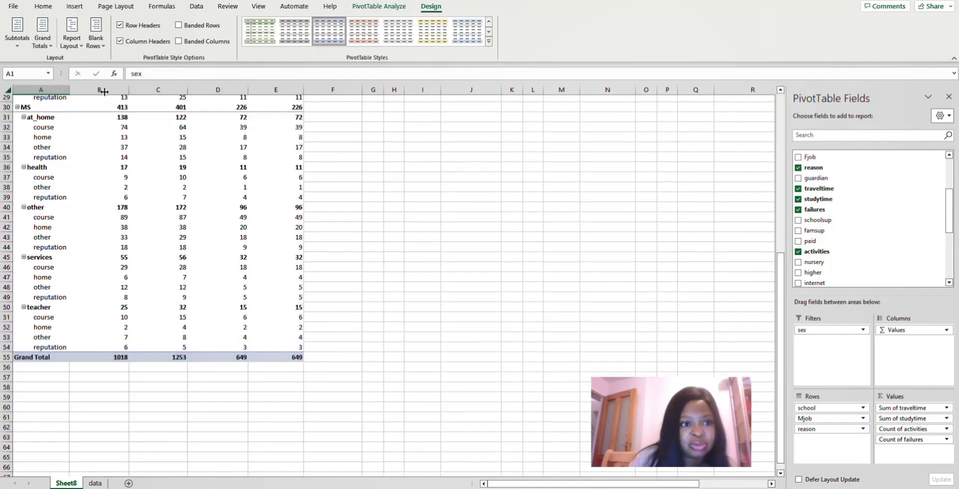
click(44, 48)
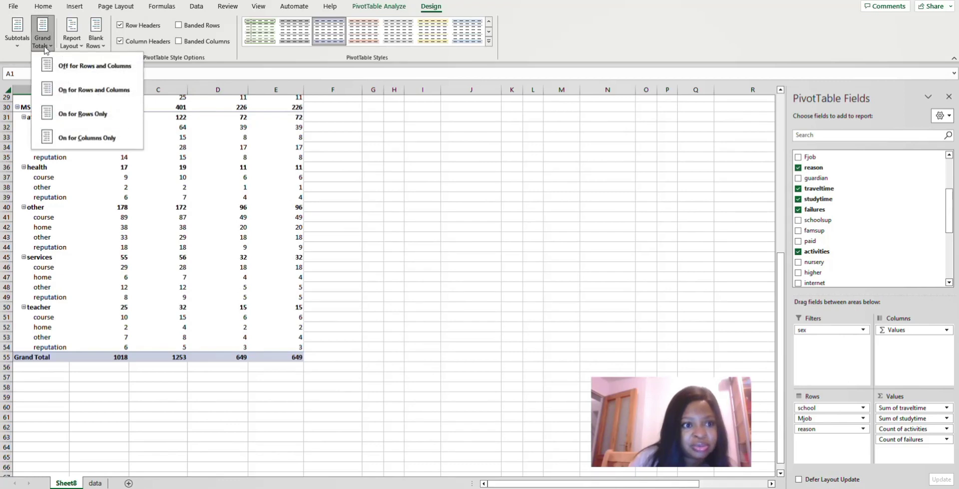
click(87, 72)
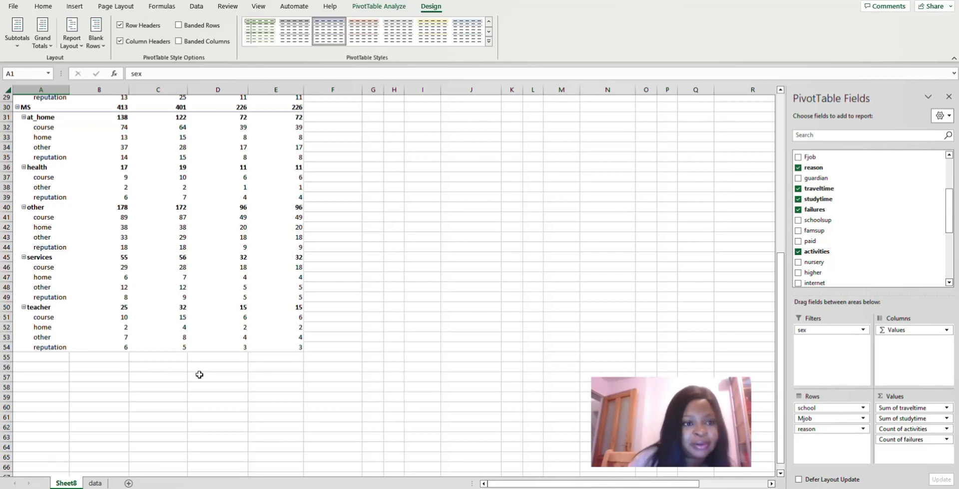
Step: Turn on the PivotTable's grand totals for rows and columns and show the report in compact form
click(48, 44)
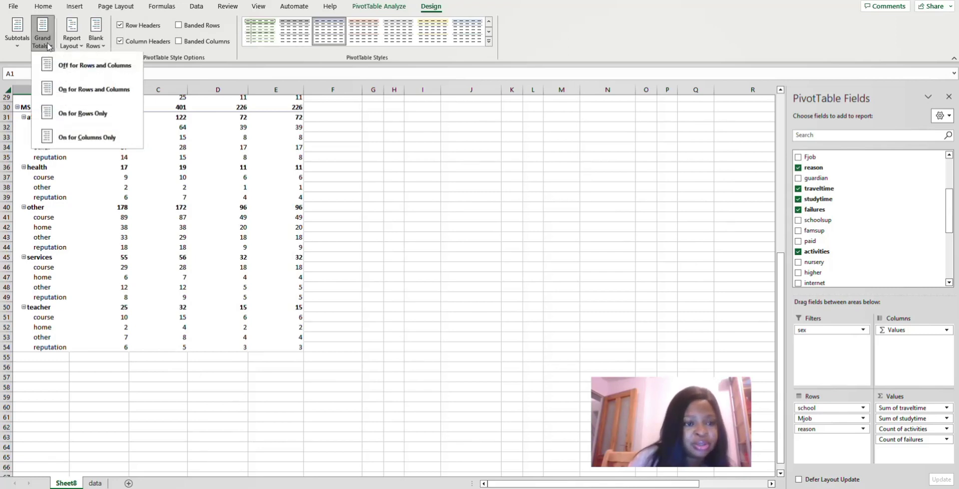
click(77, 93)
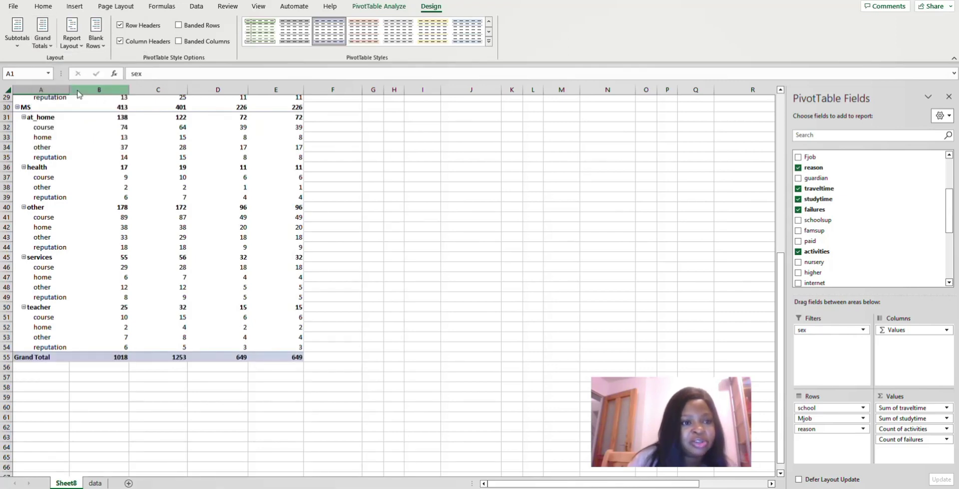
click(82, 46)
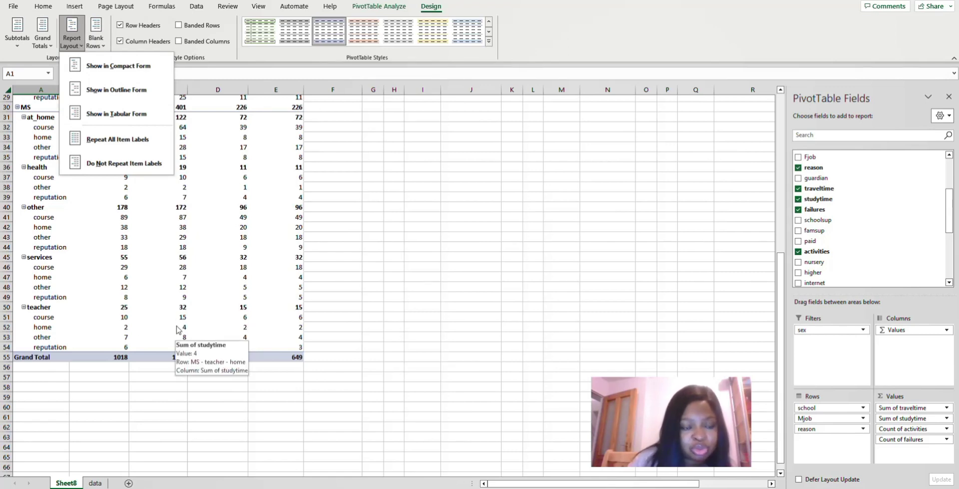
click(121, 68)
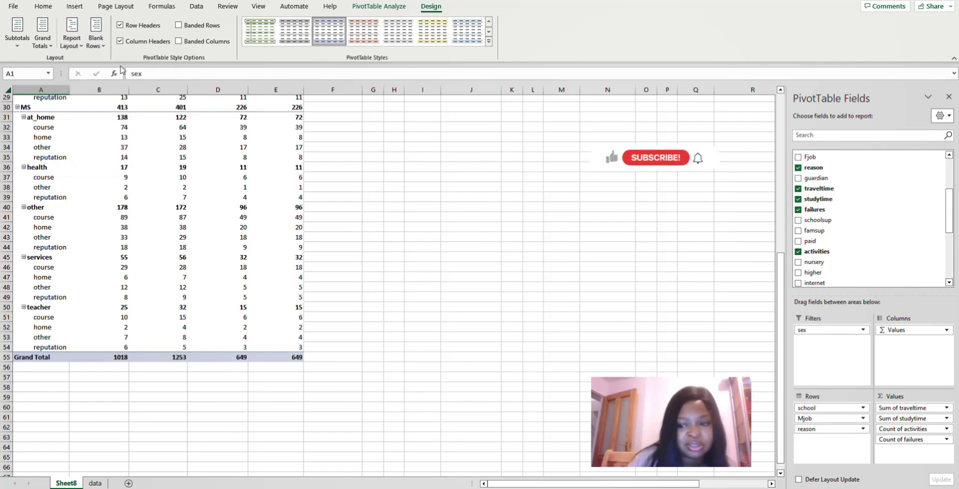
Step: Try the outline form for the PivotTable report, collapsing and re-expanding the GP school group
drag(780, 301, 781, 120)
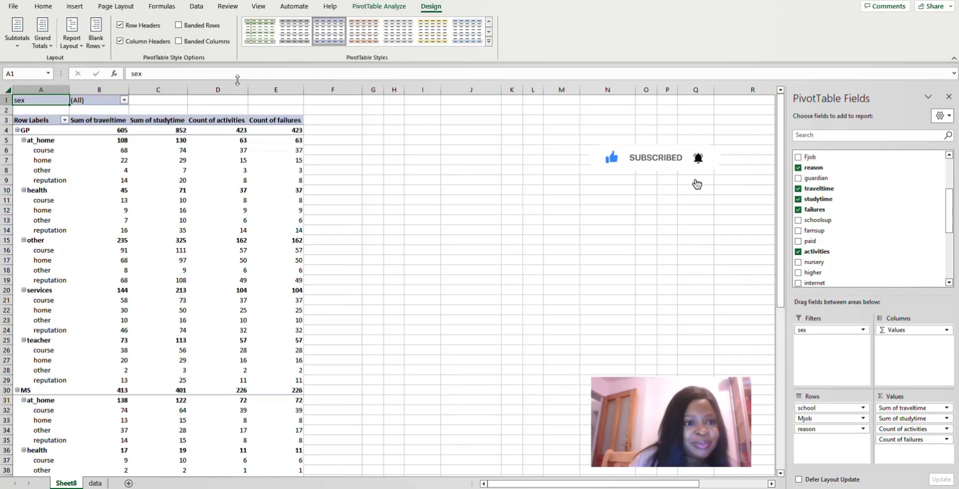
click(78, 50)
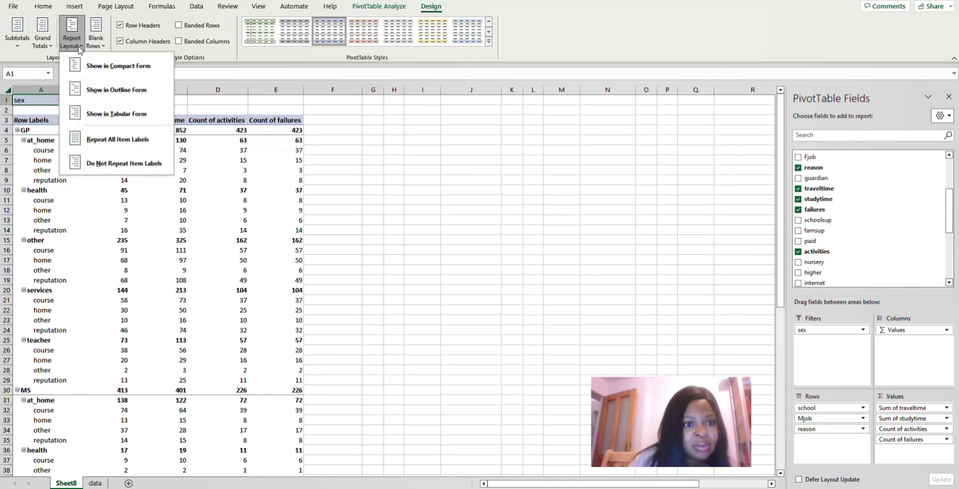
click(117, 95)
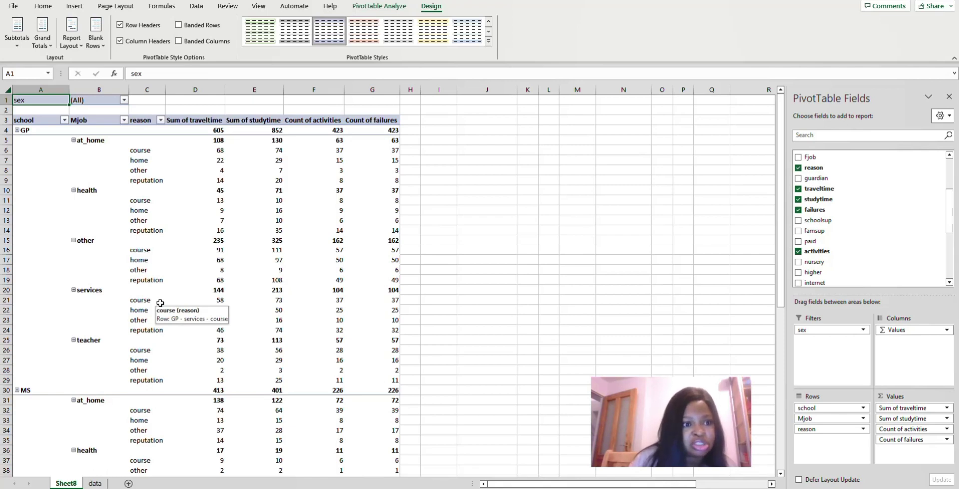
click(20, 133)
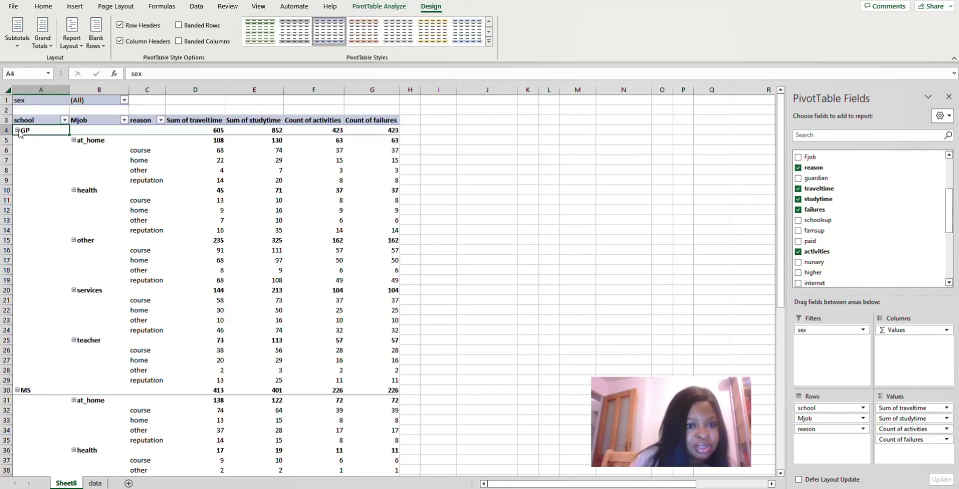
click(18, 130)
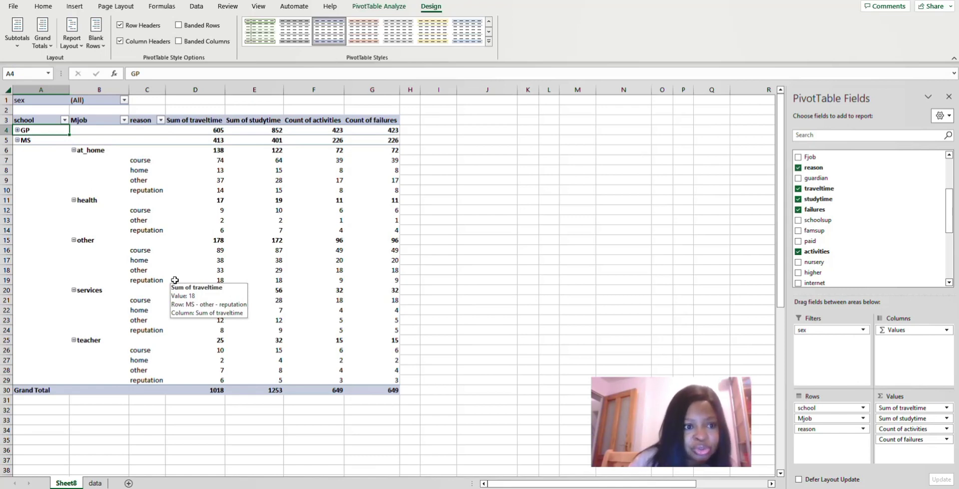
click(17, 130)
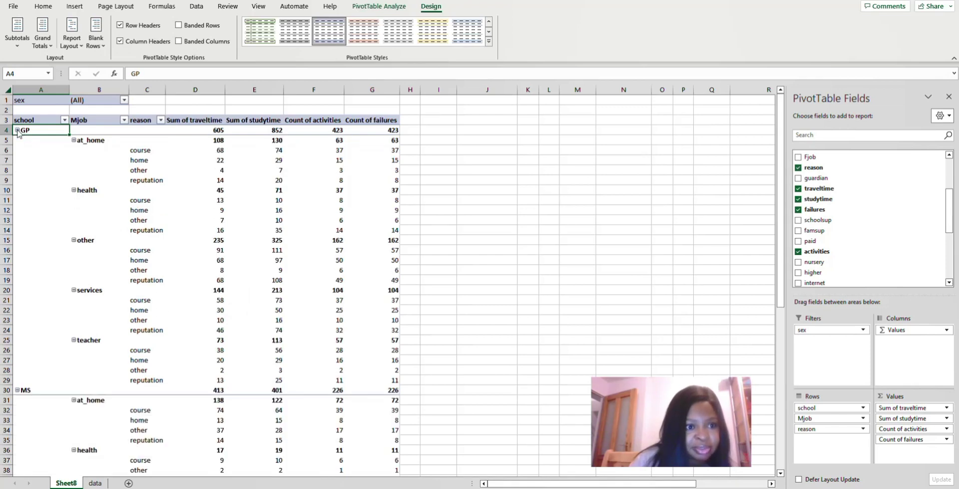
Step: Show the PivotTable in tabular form and apply the green PivotTable style after trying the orange one
click(76, 45)
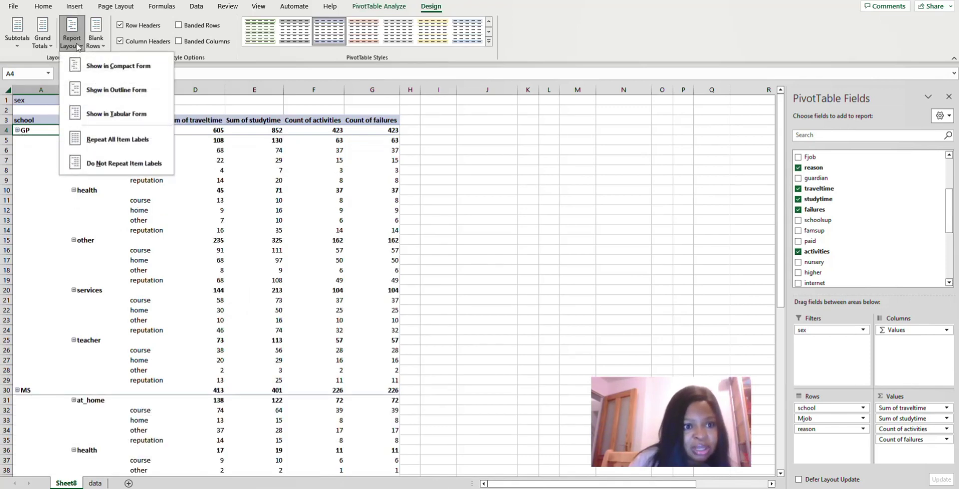
click(127, 115)
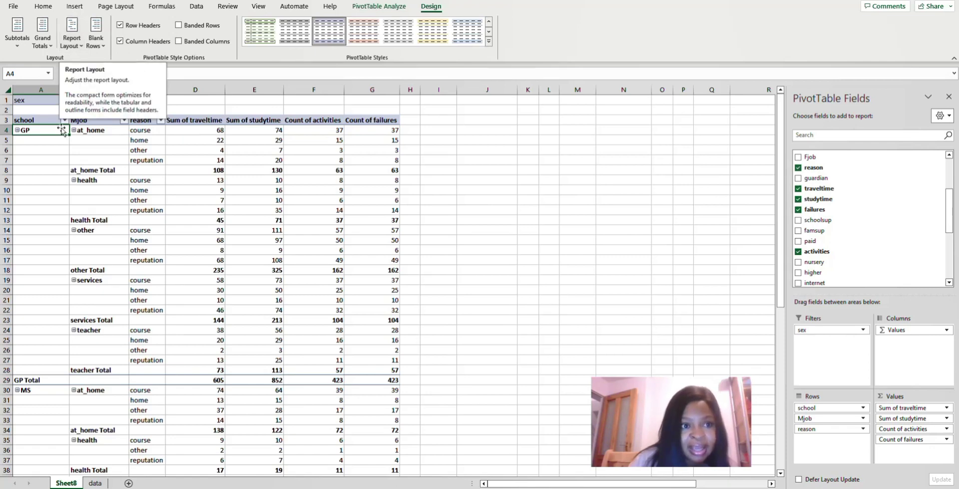
click(82, 47)
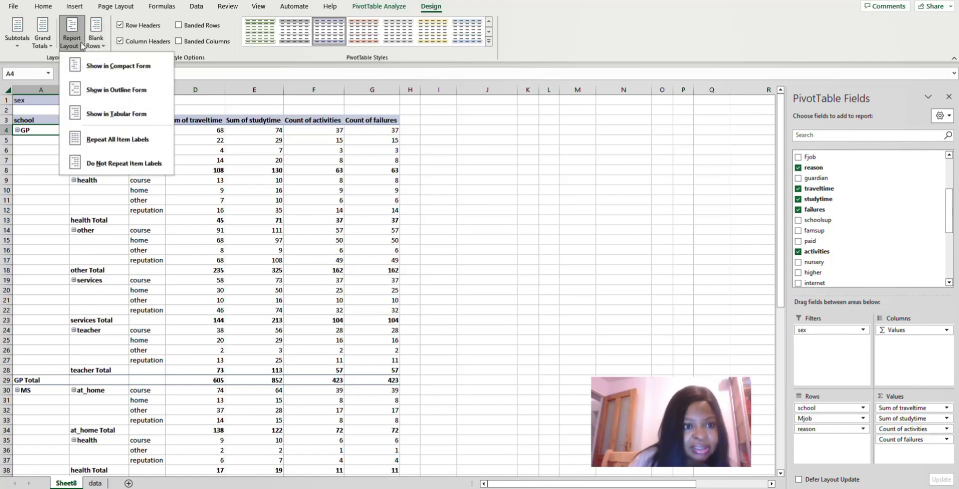
click(149, 311)
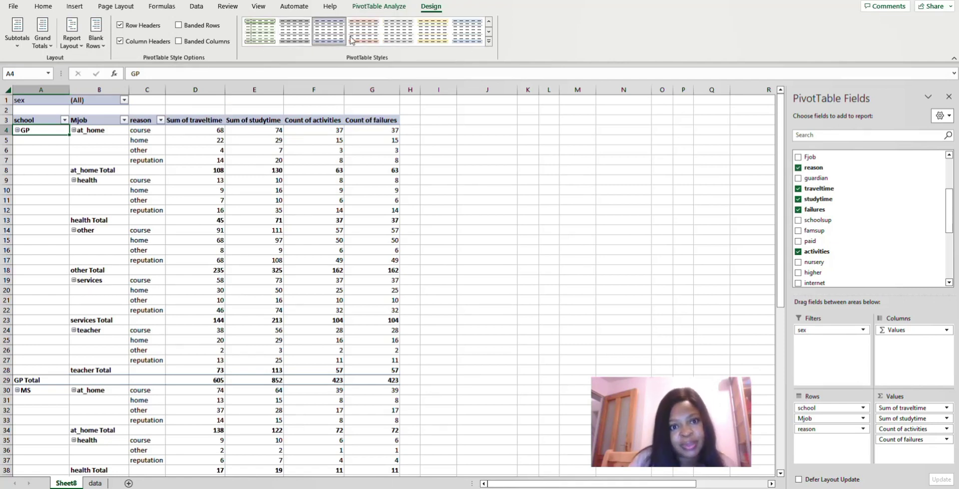
click(369, 40)
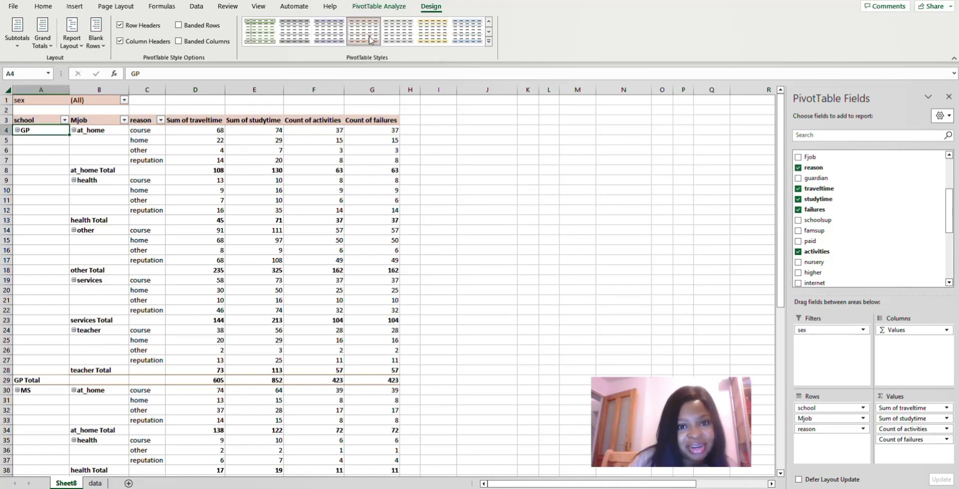
click(265, 44)
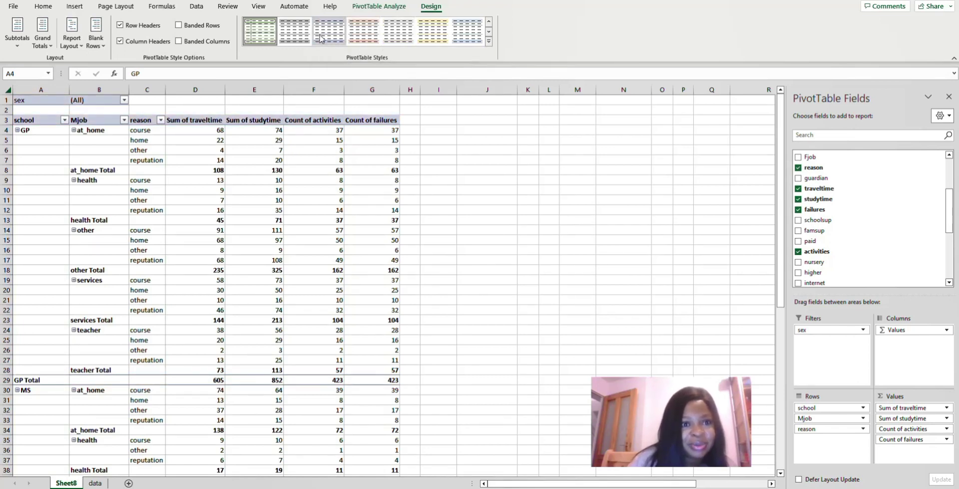
Step: Insert a pie PivotChart based on the PivotTable and place it in the empty cells beside the table
click(75, 7)
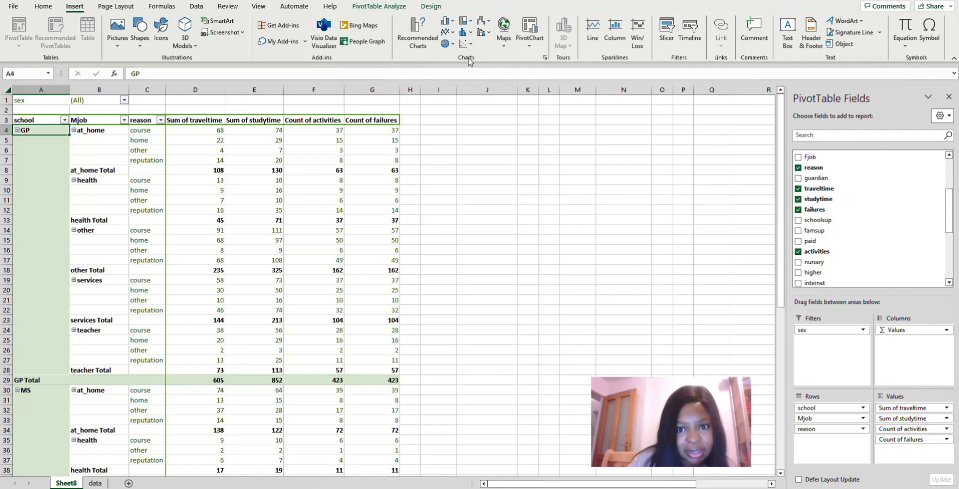
click(529, 48)
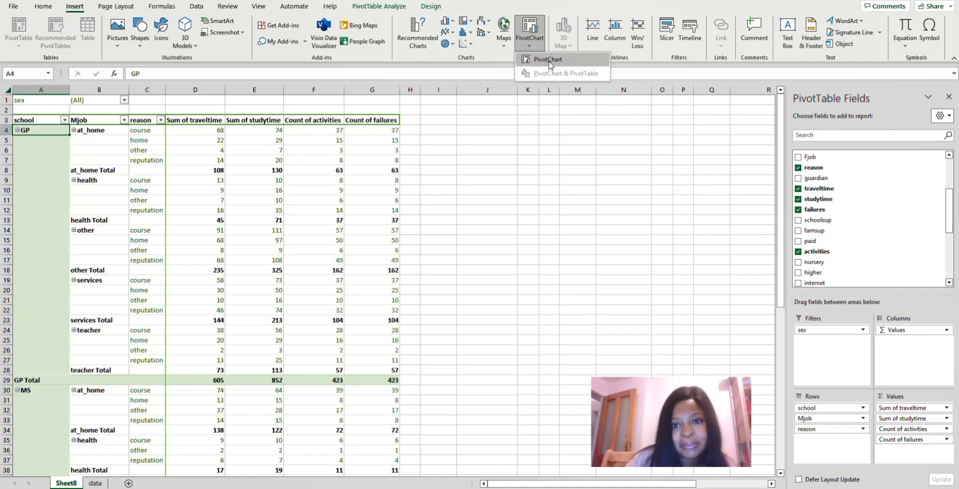
click(548, 60)
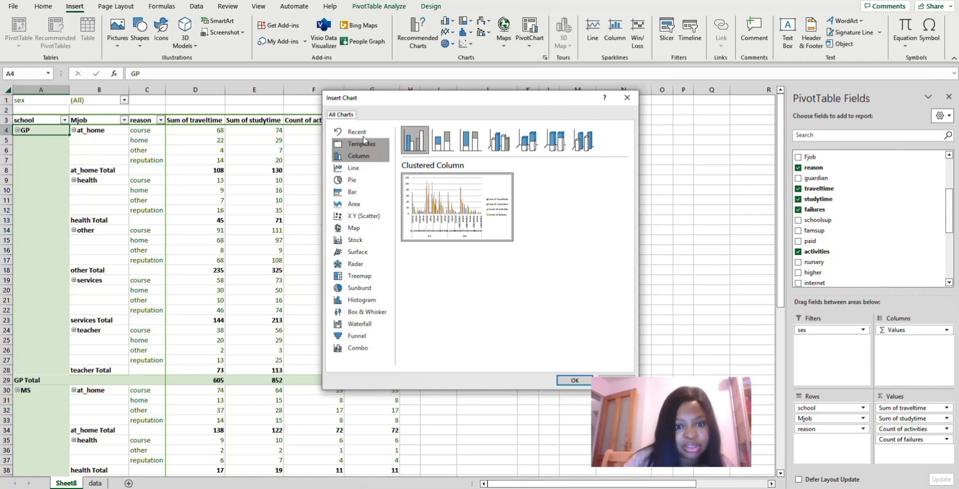
click(359, 184)
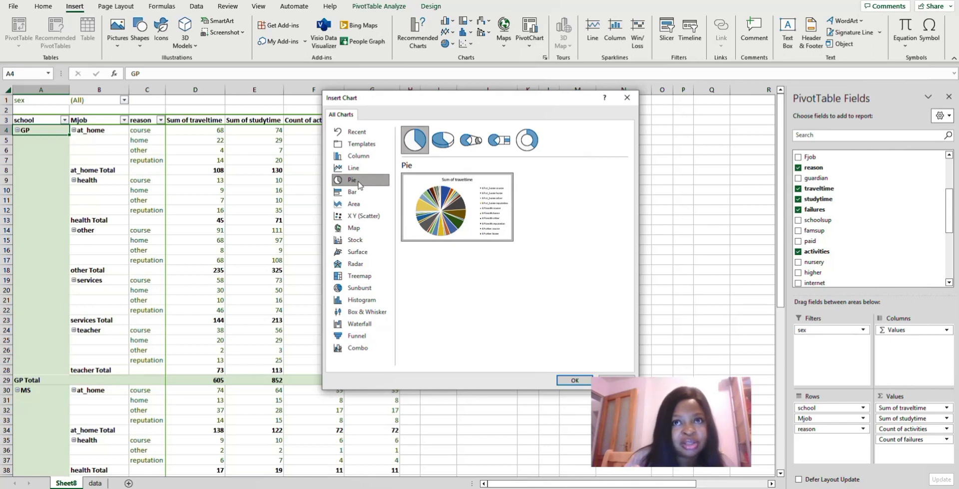
mouse_move(458, 198)
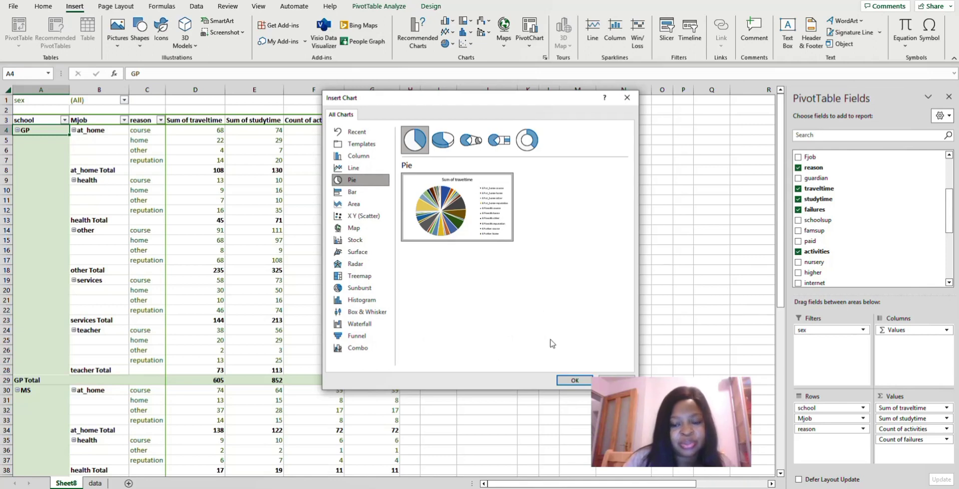
click(574, 380)
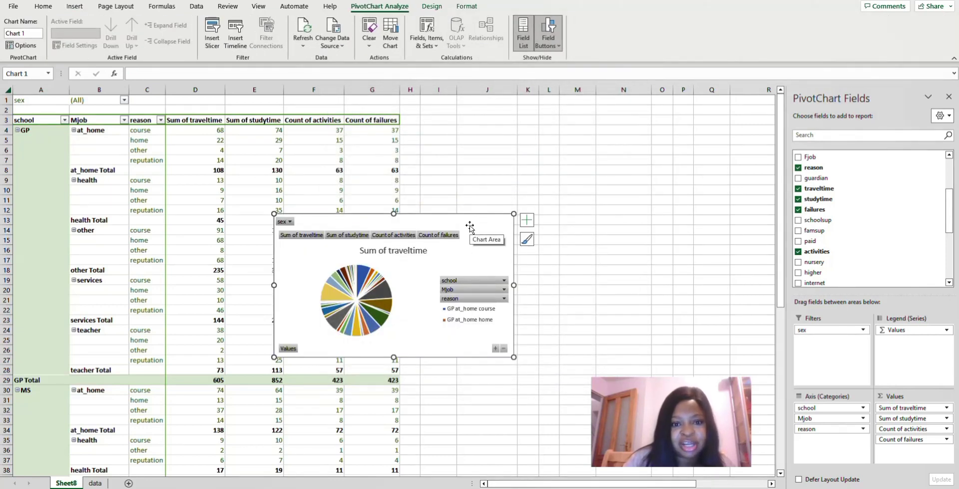
drag(463, 222, 603, 198)
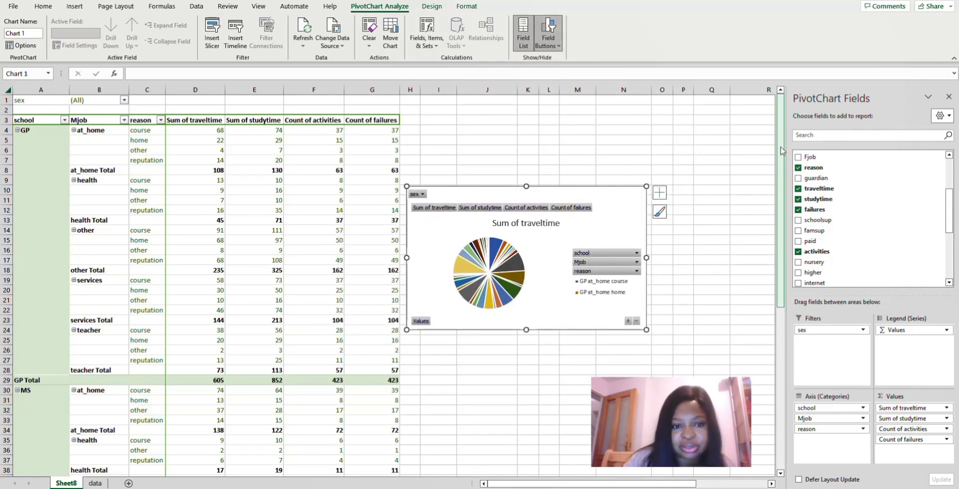
Step: Try showing the Count of failures values as % of Grand Total and set them back to No Calculation
drag(782, 151, 784, 328)
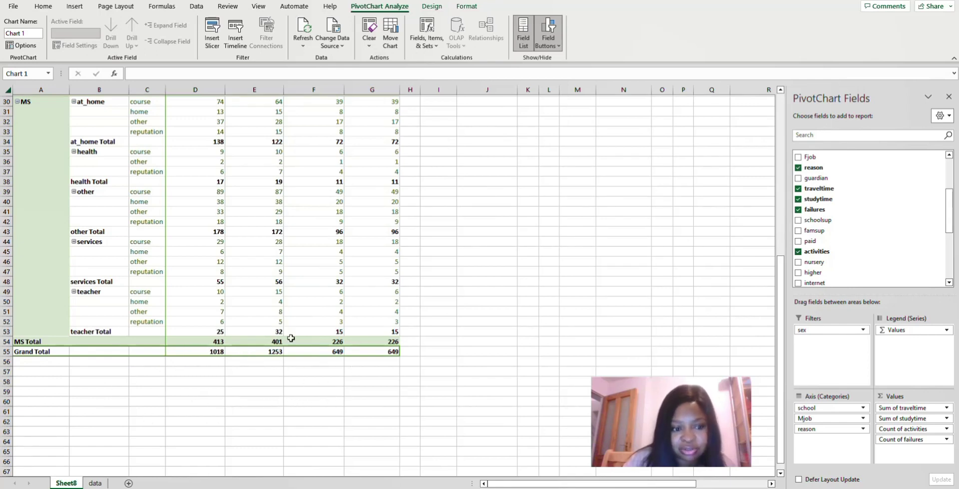
click(385, 351)
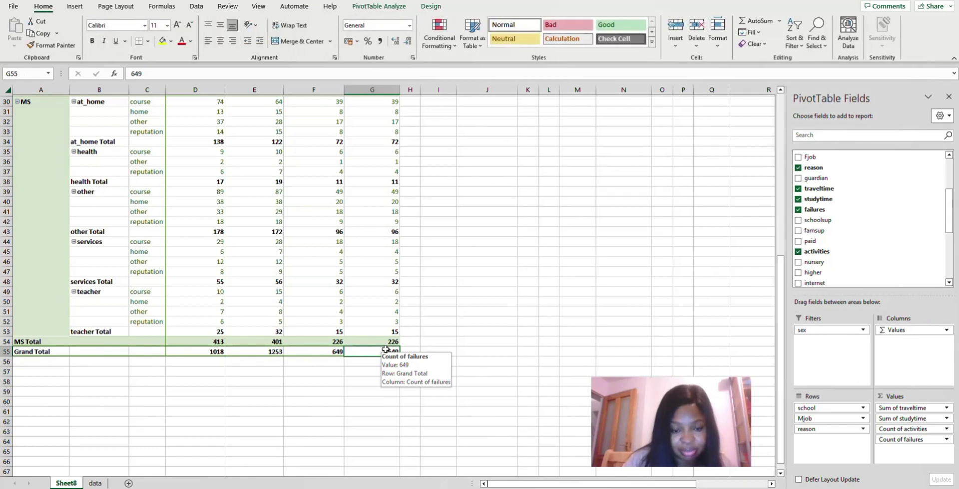
right_click(386, 351)
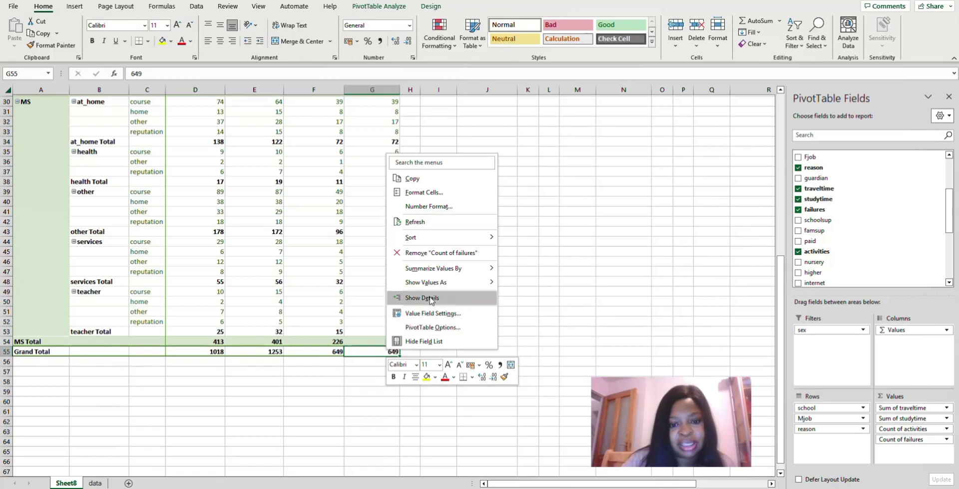
mouse_move(449, 283)
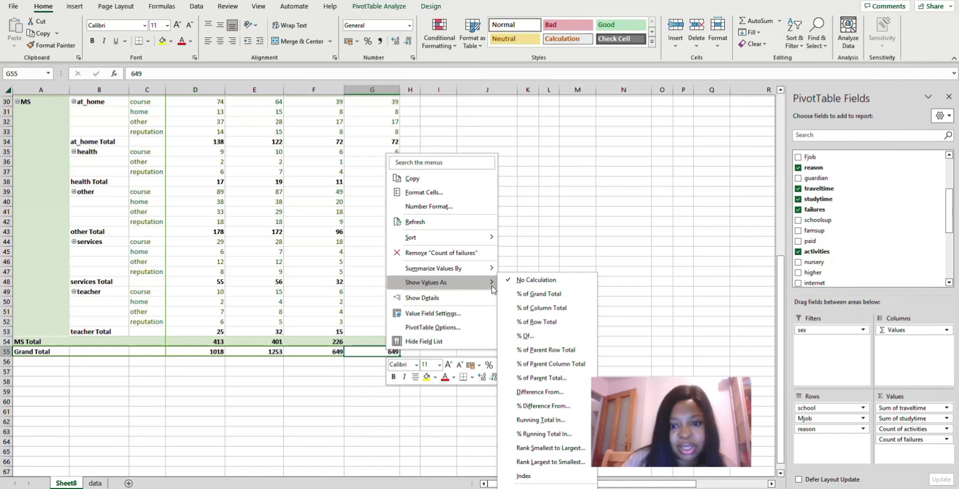
click(537, 299)
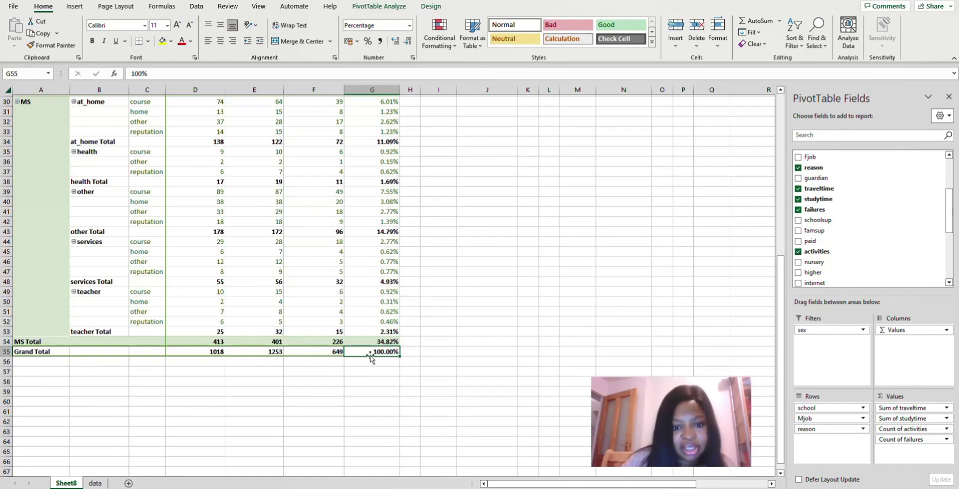
mouse_move(378, 352)
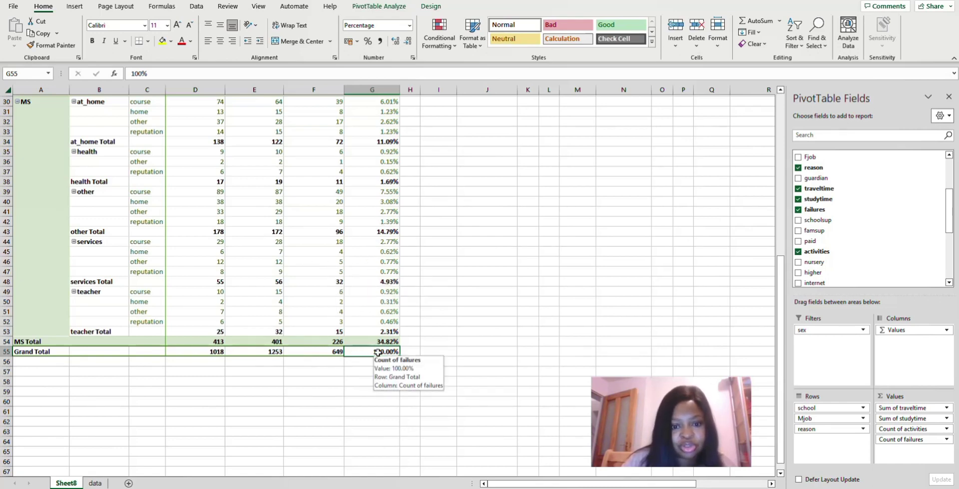
right_click(378, 352)
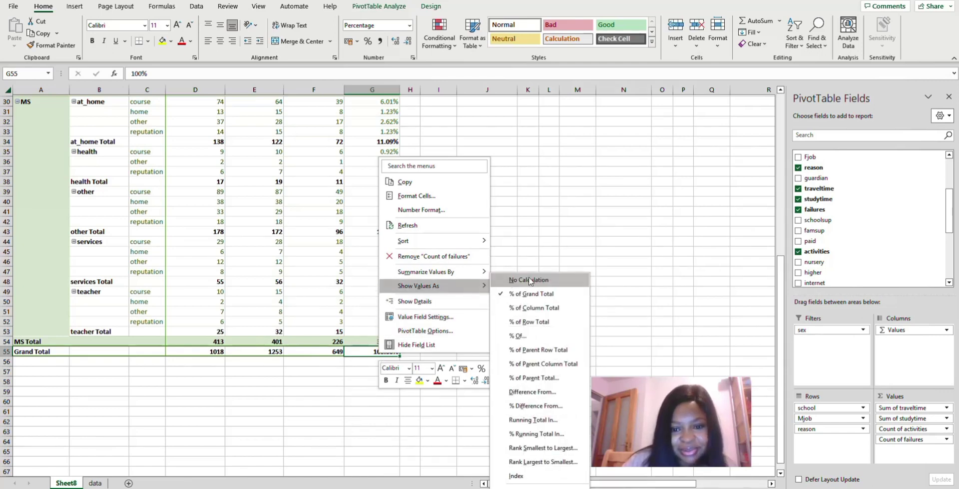
click(530, 281)
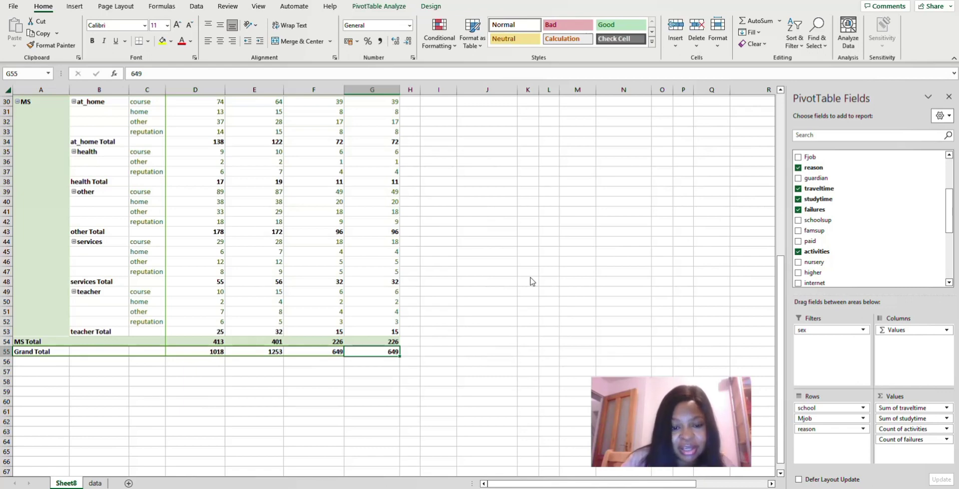
Step: Show the details behind the Count of failures grand total on a new sheet and return to Sheet8
mouse_move(375, 351)
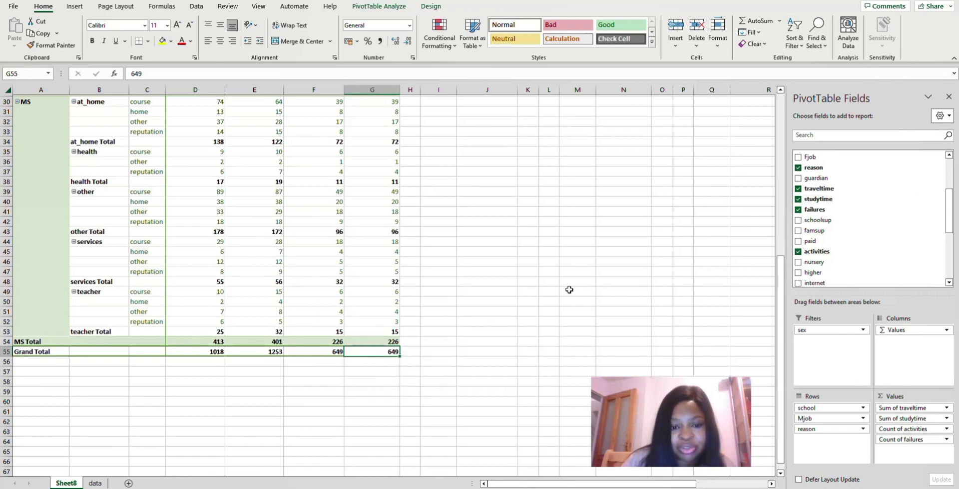
right_click(379, 353)
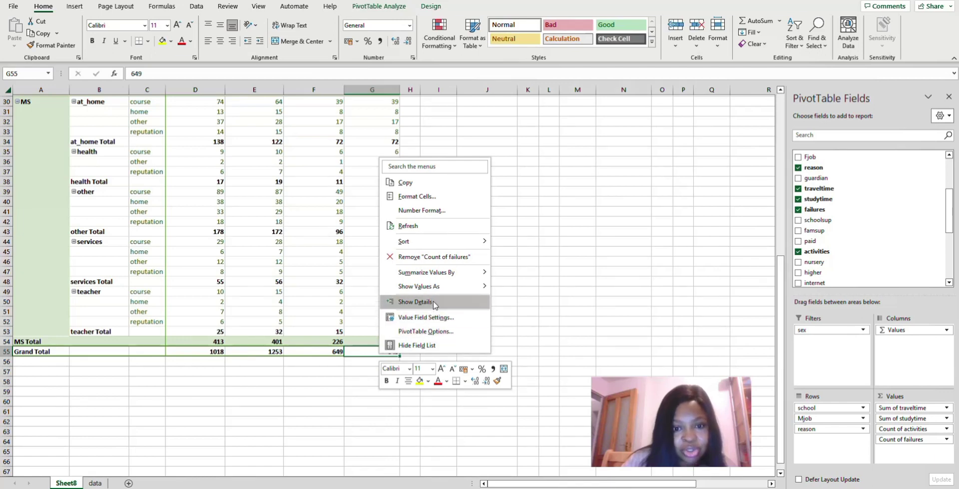
key(Escape)
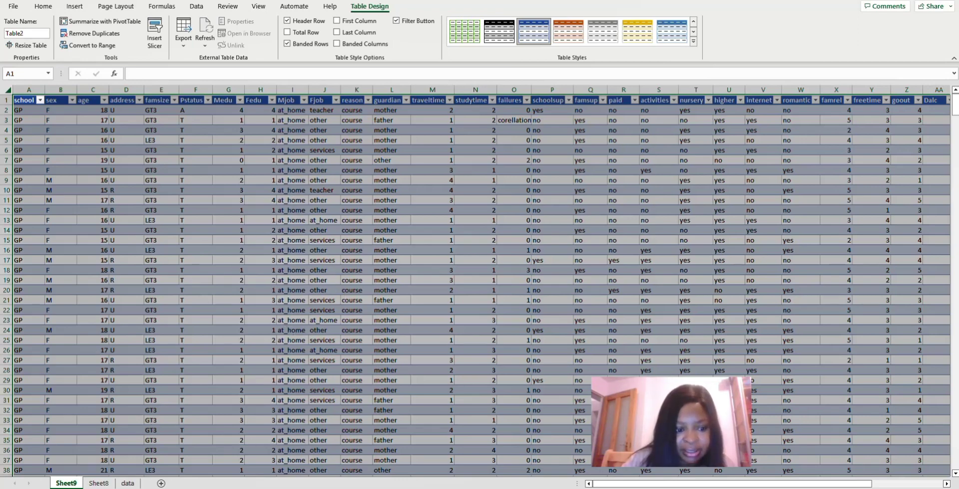
click(99, 483)
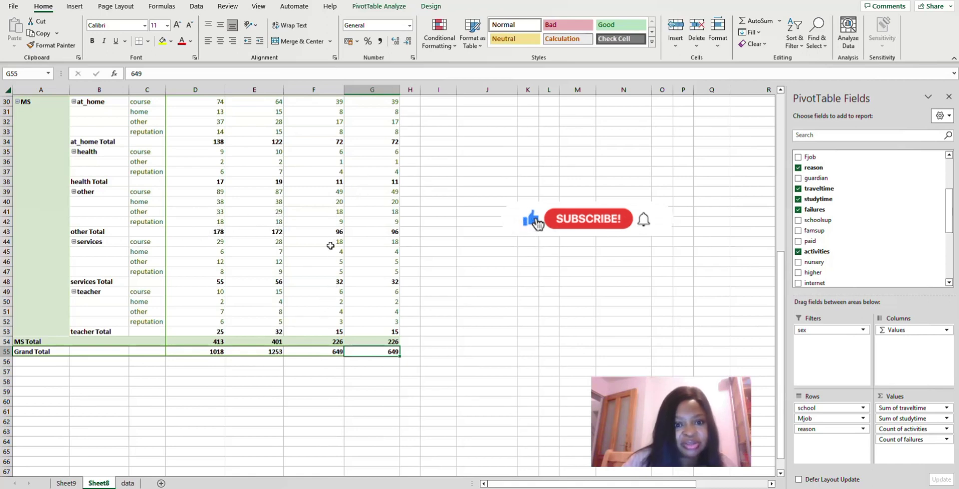
mouse_move(334, 280)
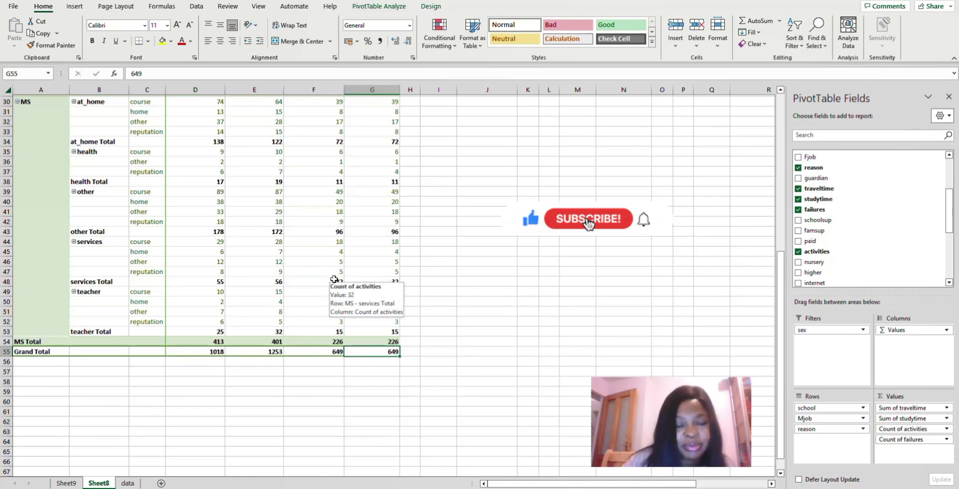